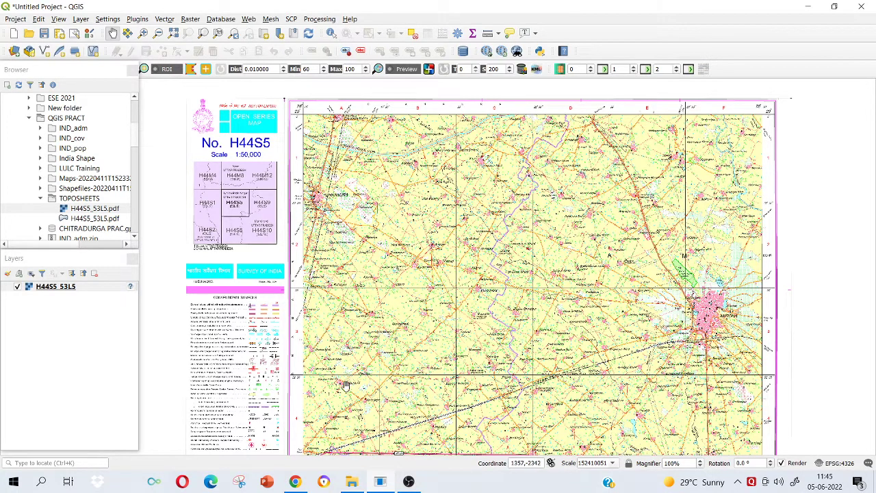
Step: Switch to Chrome showing the QGIS Windows download page
left_click(295, 482)
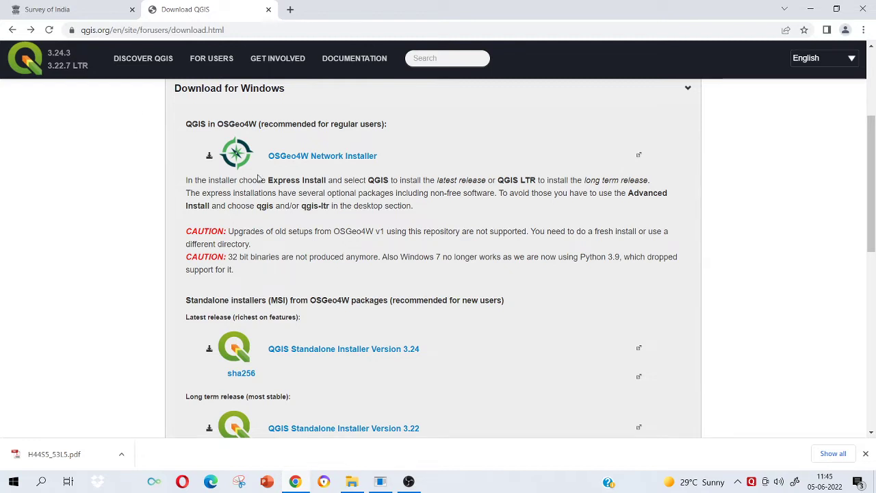
scroll(309, 111, "up", 1)
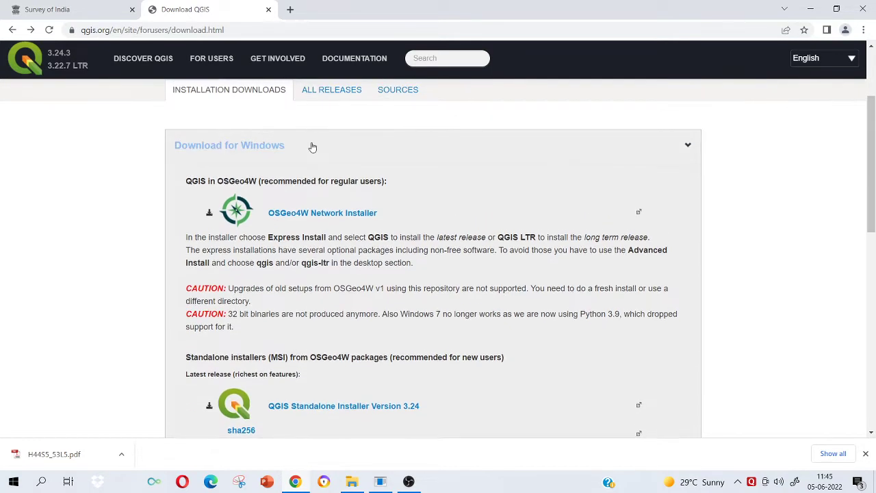
left_click(306, 156)
left_click(304, 154)
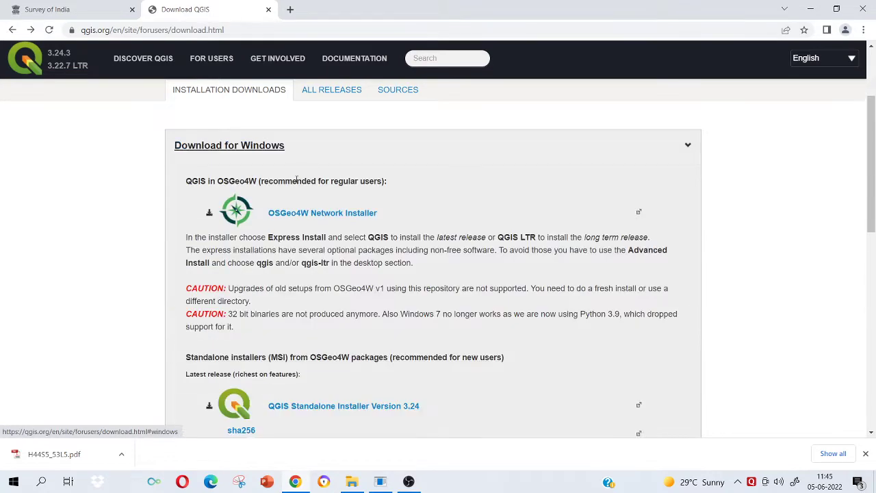
scroll(330, 257, "down", 3)
scroll(329, 257, "down", 2)
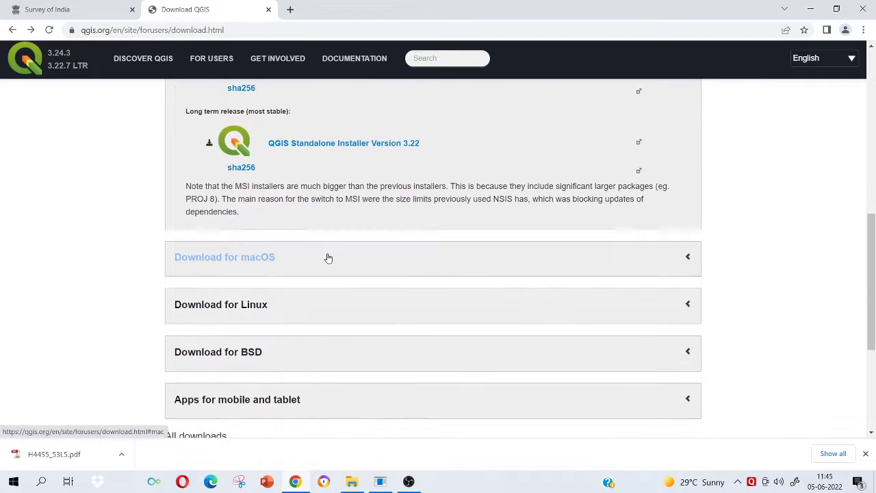
scroll(305, 252, "up", 2)
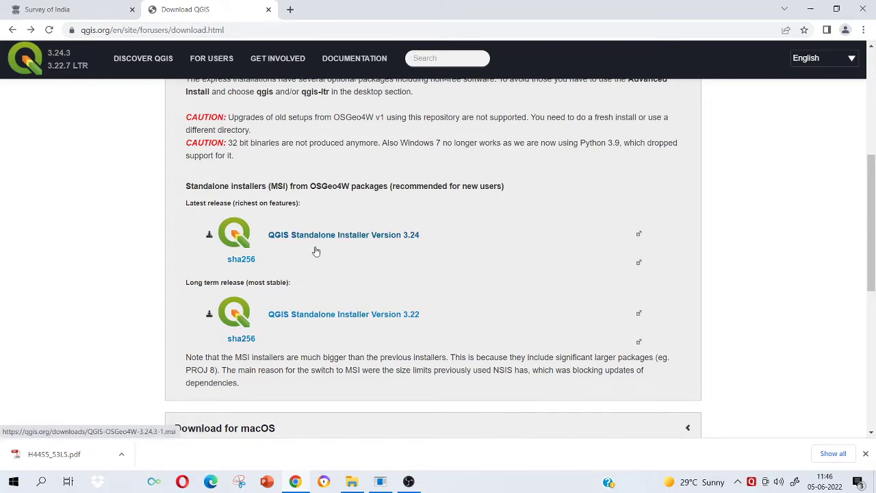
scroll(314, 247, "up", 2)
scroll(323, 226, "up", 2)
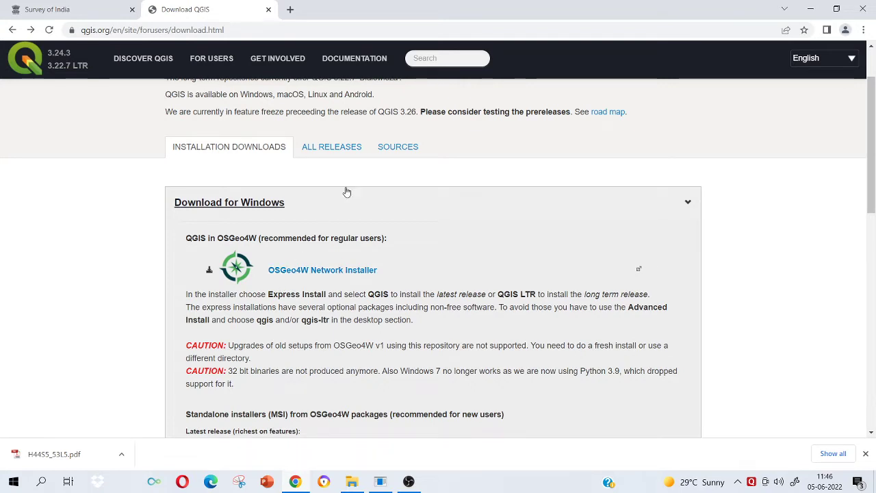
Step: Open the index of previous QGIS releases from All Releases, then return to QGIS
left_click(344, 148)
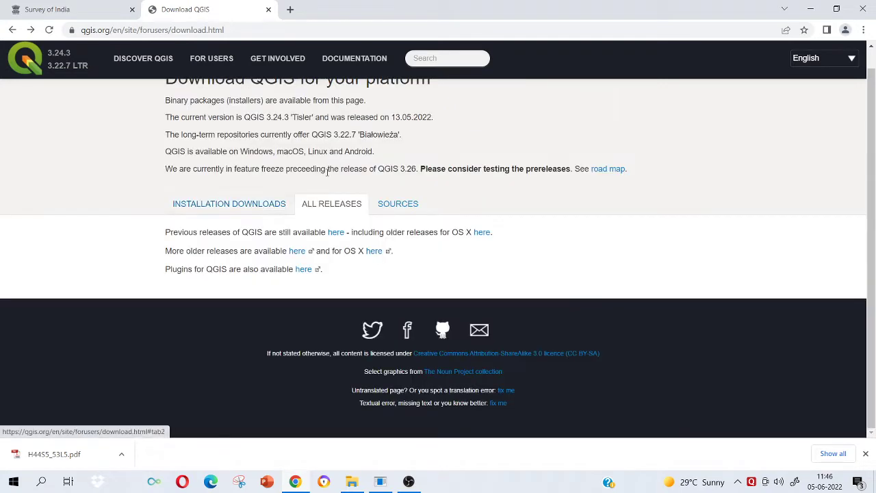
left_click(335, 233)
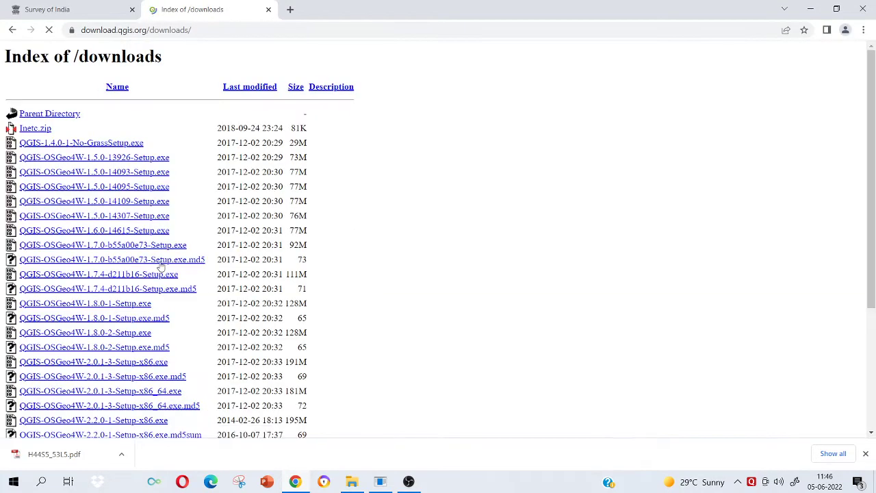
scroll(109, 322, "down", 3)
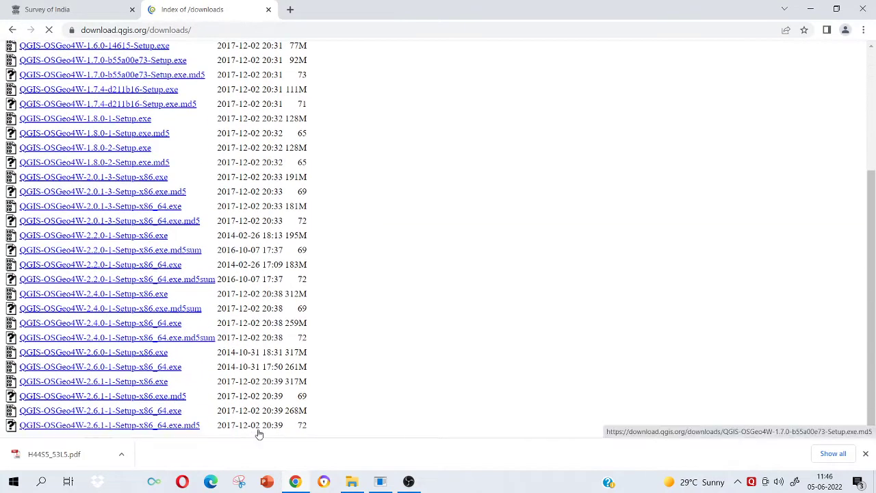
left_click(383, 484)
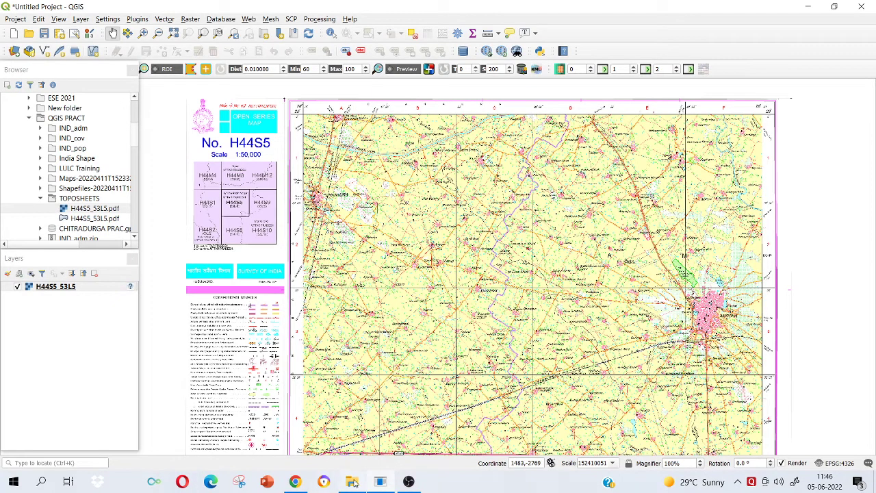
mouse_move(352, 483)
left_click(328, 468)
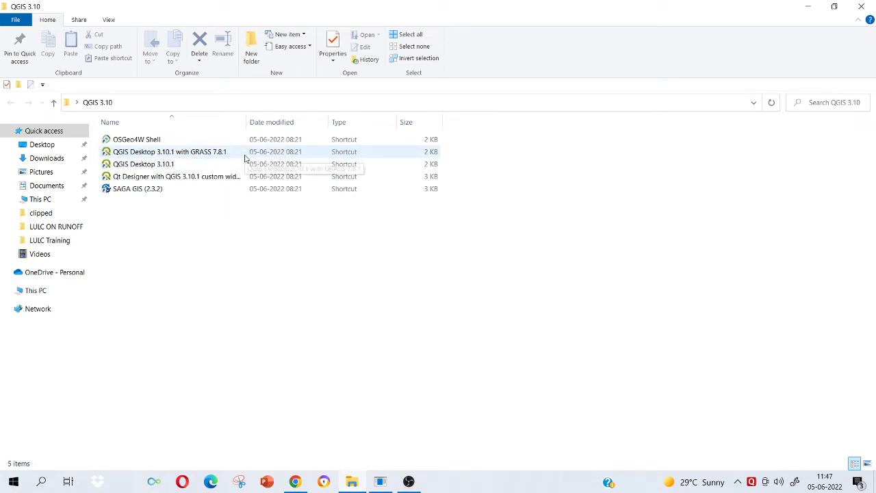
left_click(352, 483)
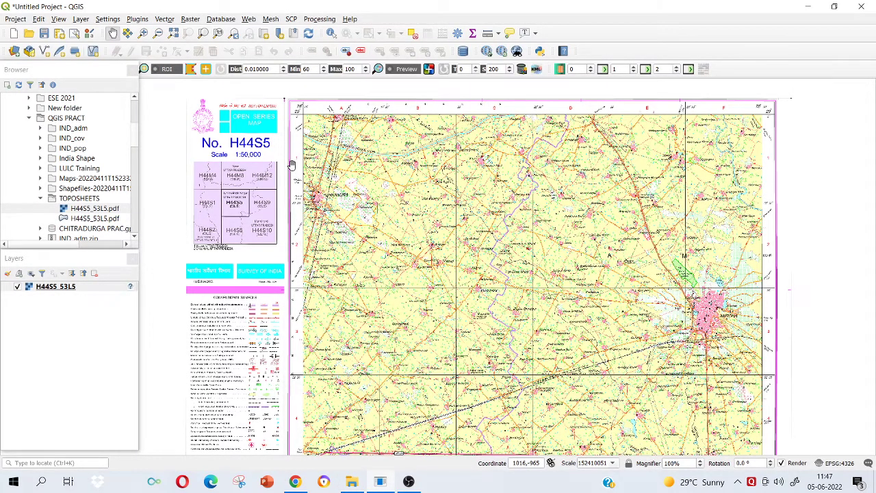
left_click(354, 484)
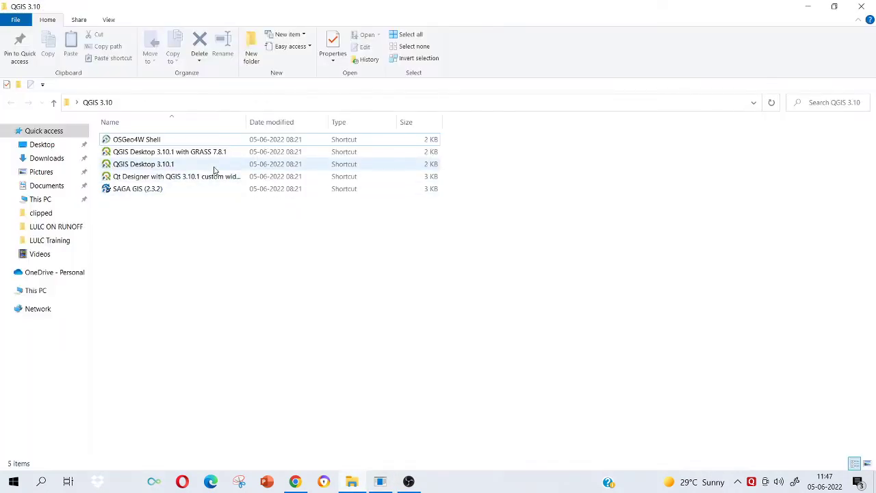
left_click(381, 482)
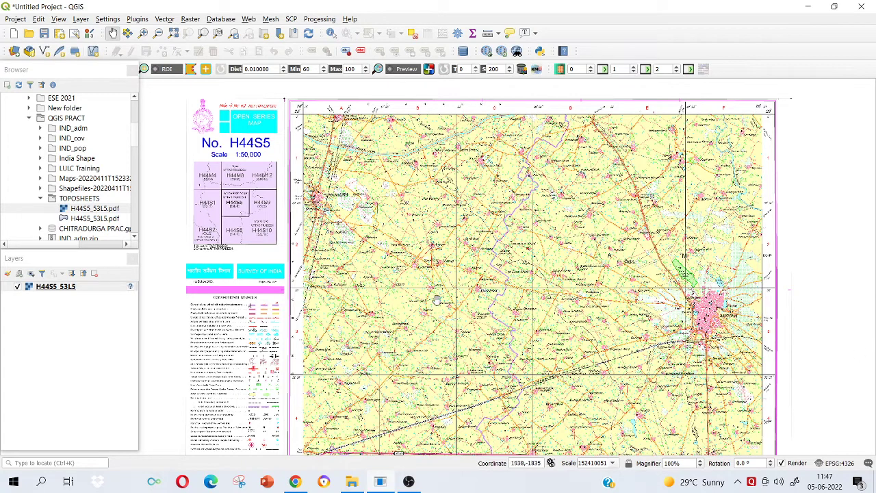
left_click(39, 71)
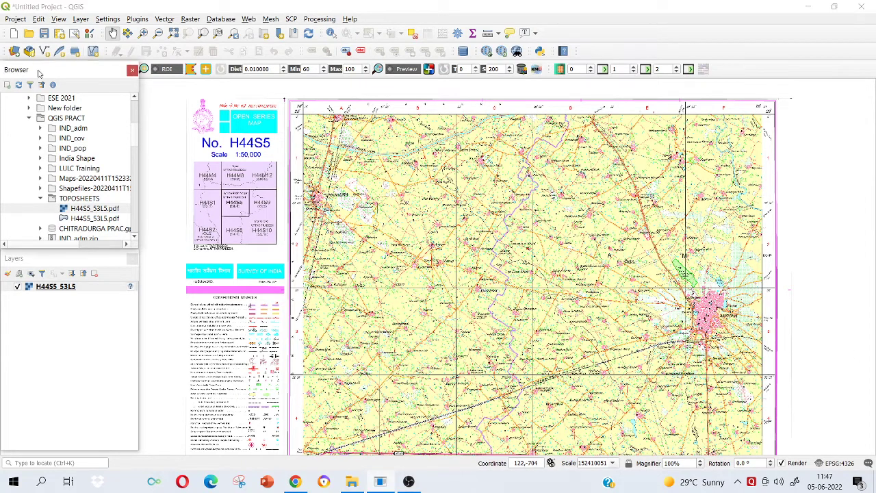
left_click(53, 266)
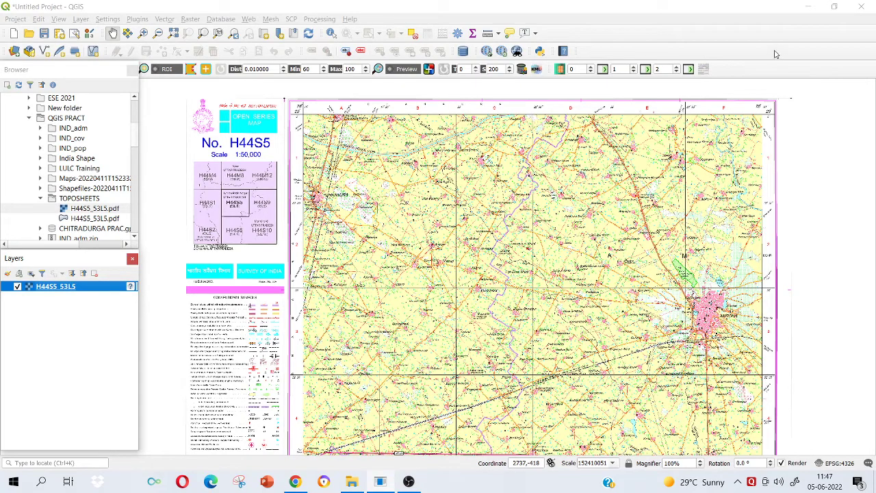
right_click(794, 39)
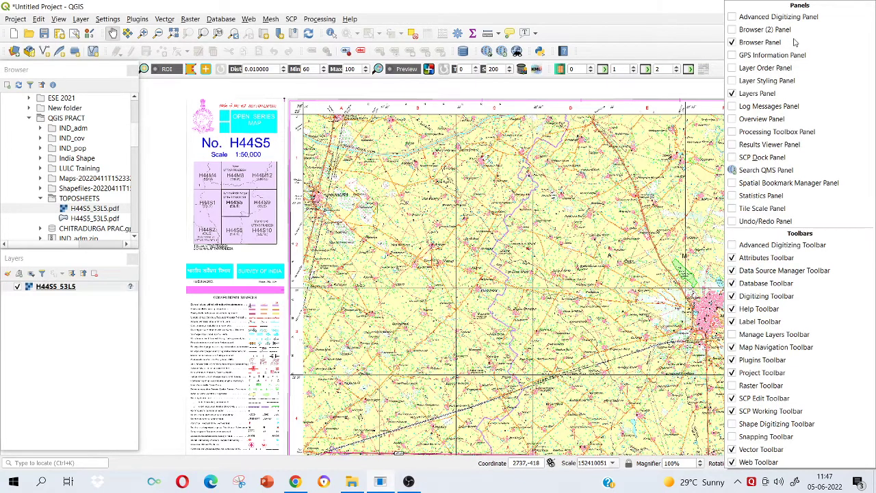
right_click(714, 36)
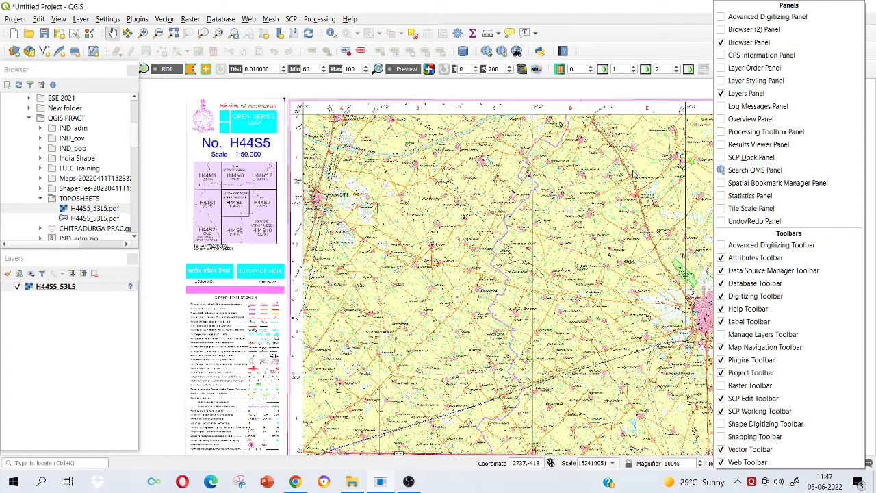
left_click(86, 335)
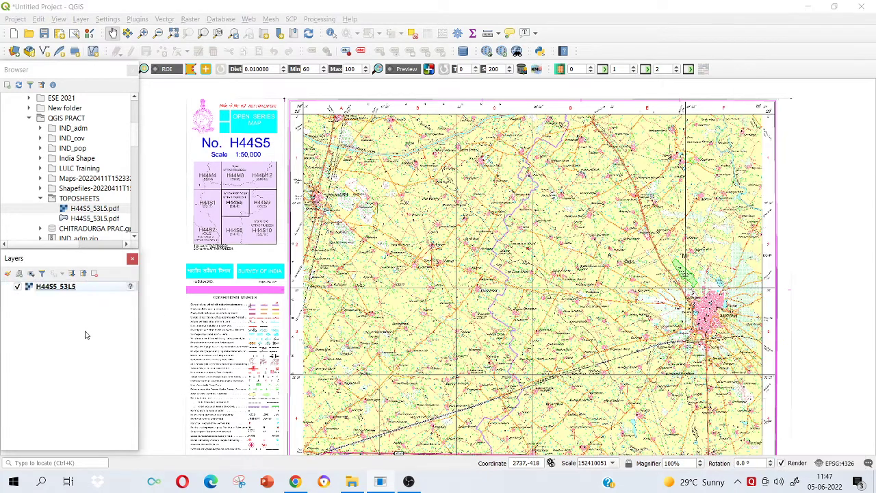
left_click(42, 72)
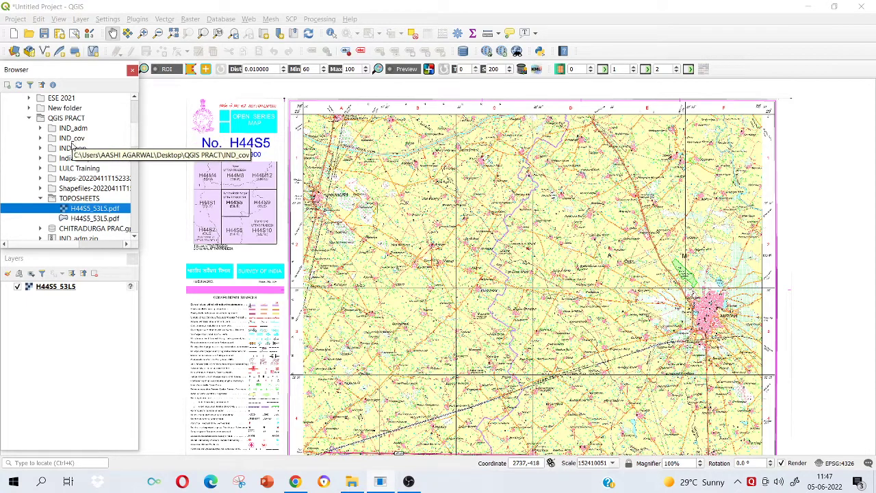
scroll(25, 123, "up", 1)
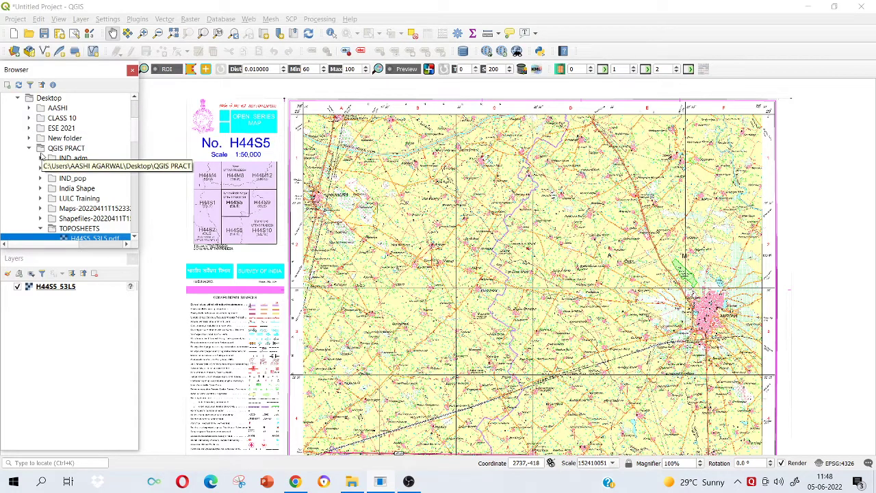
scroll(50, 139, "down", 4)
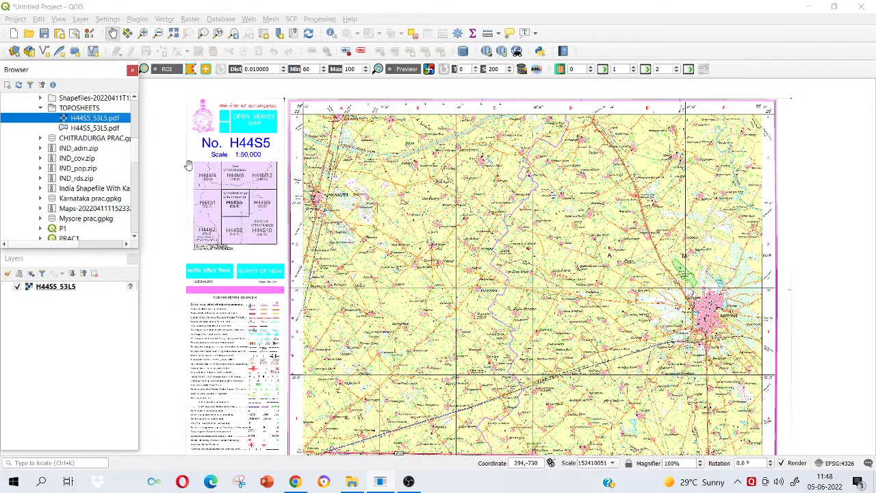
Step: Zoom and pan the toposheet to show its title block and 1:50,000 scale
scroll(327, 269, "down", 1)
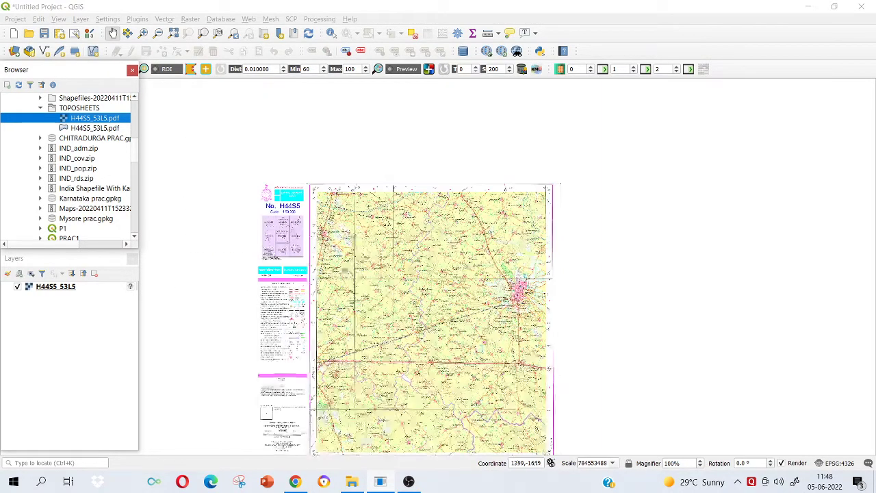
scroll(355, 243, "up", 1)
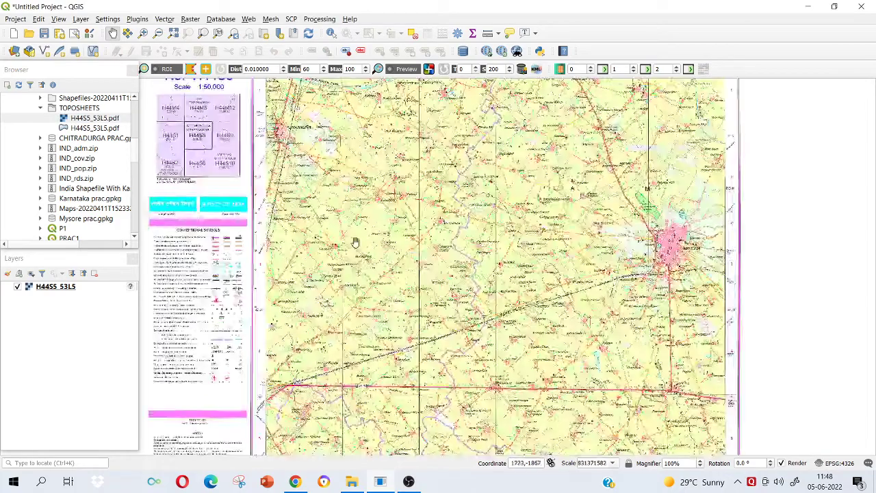
scroll(356, 242, "down", 1)
scroll(328, 243, "up", 1)
left_click_drag(298, 223, 359, 250)
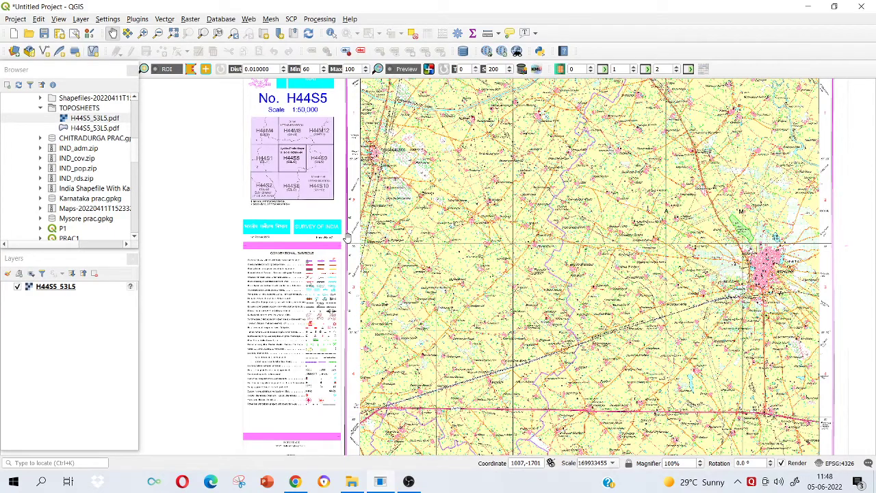
left_click_drag(476, 190, 401, 210)
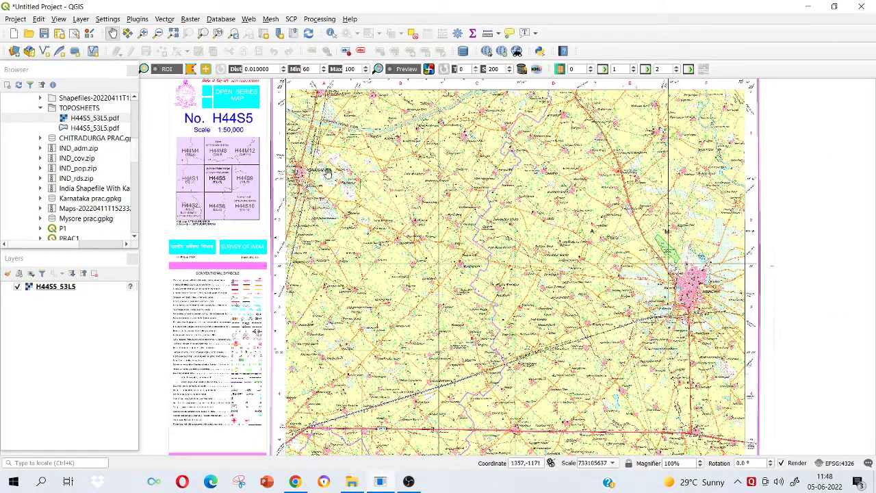
Step: Pan through the conventional symbols legend, then bring Chrome back to the front
scroll(217, 175, "up", 3)
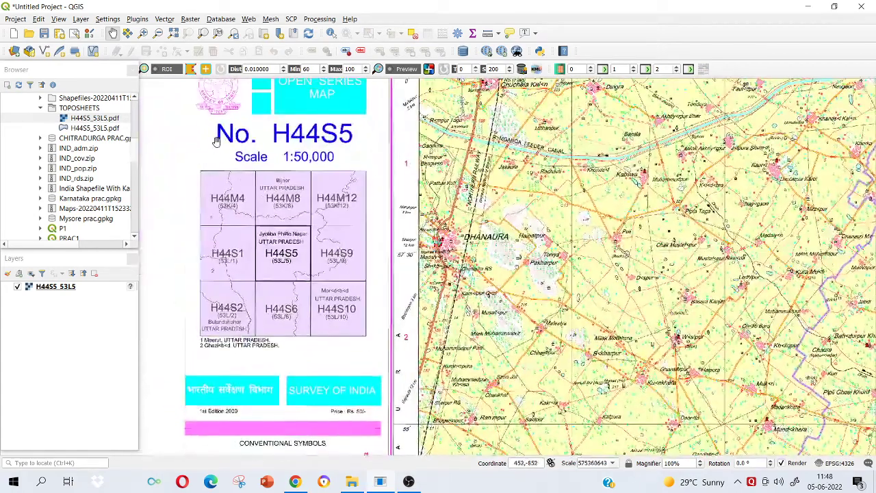
scroll(260, 209, "up", 1)
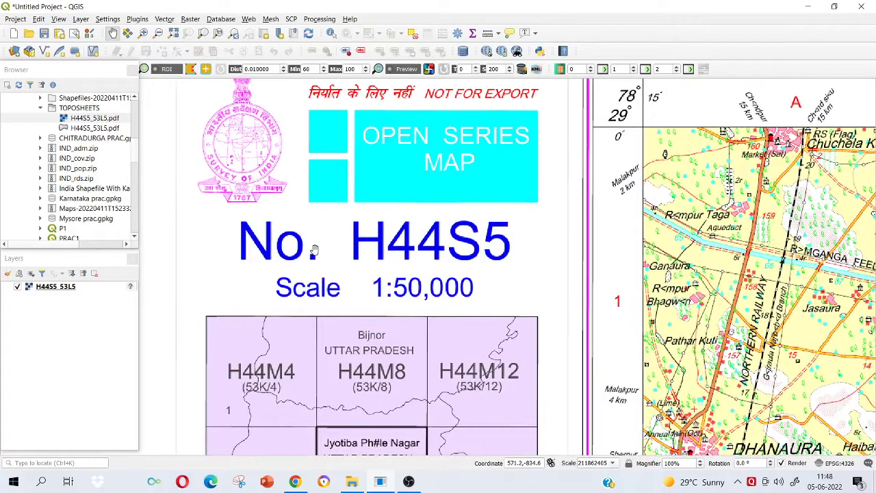
scroll(336, 278, "down", 1)
left_click_drag(337, 284, 336, 116)
left_click_drag(338, 433, 317, 222)
left_click_drag(327, 339, 319, 255)
left_click_drag(317, 185, 159, 155)
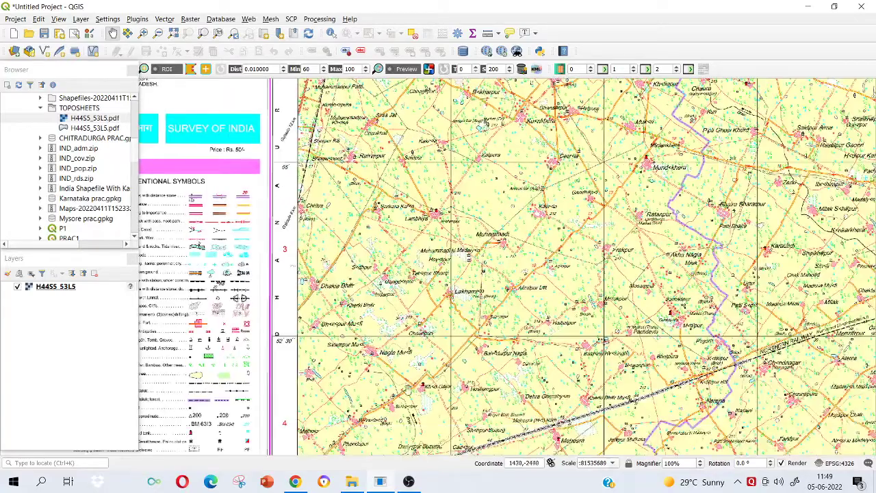
left_click(295, 424)
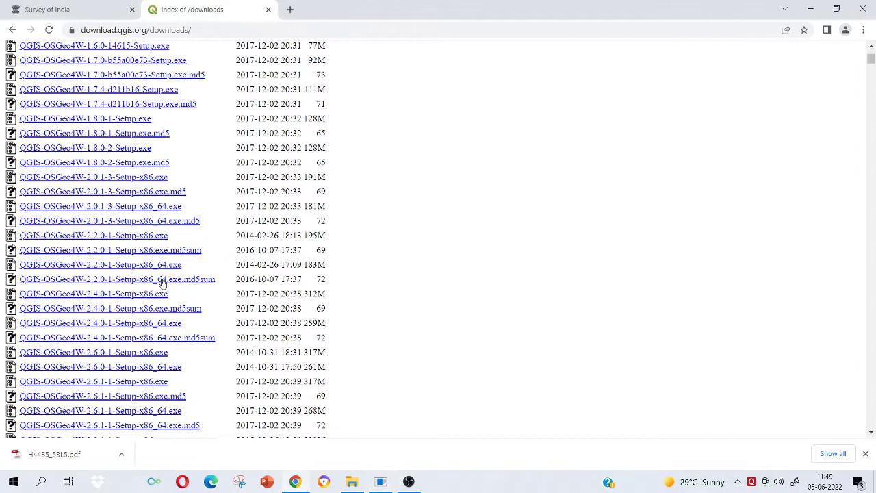
Step: On the Survey of India portal, search for sheet number 53L/5
left_click(76, 9)
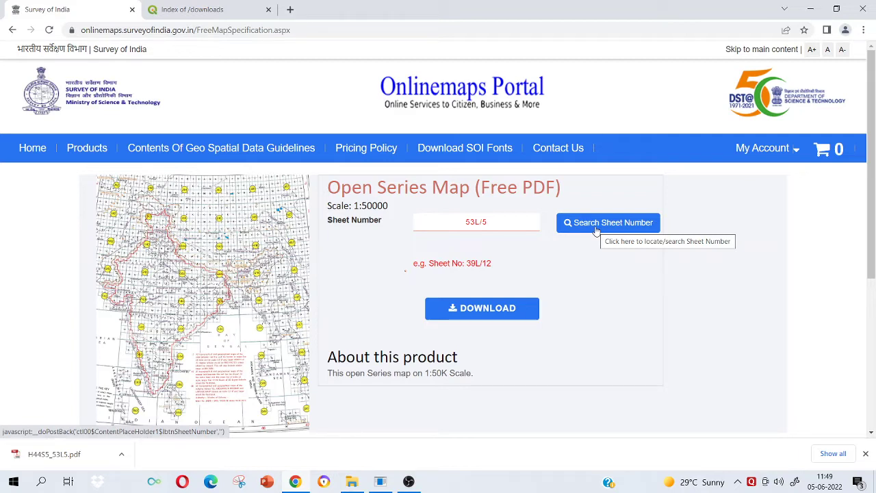
left_click(595, 229)
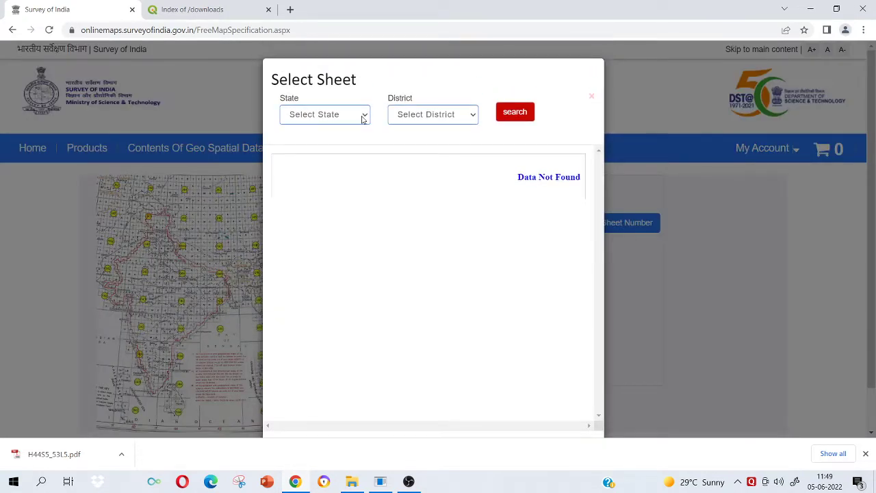
Step: Look through the state and district lists, then close the Select Sheet window
left_click(363, 118)
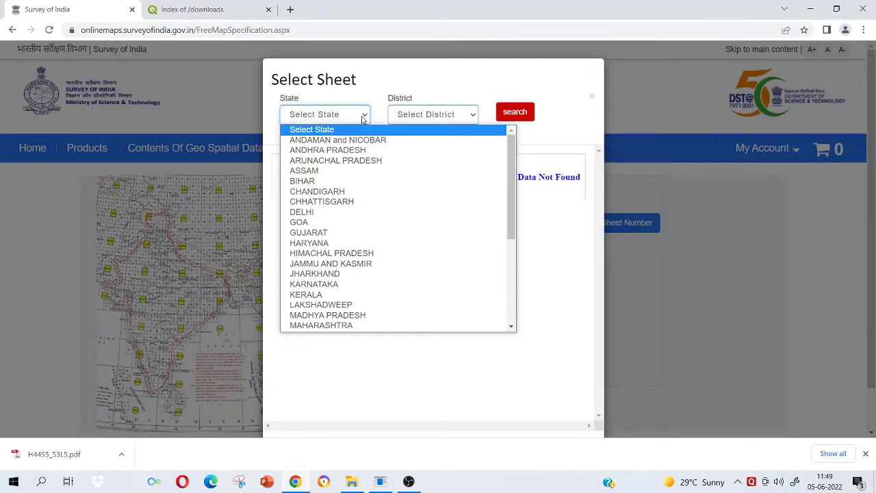
left_click(429, 117)
left_click(666, 268)
left_click(666, 269)
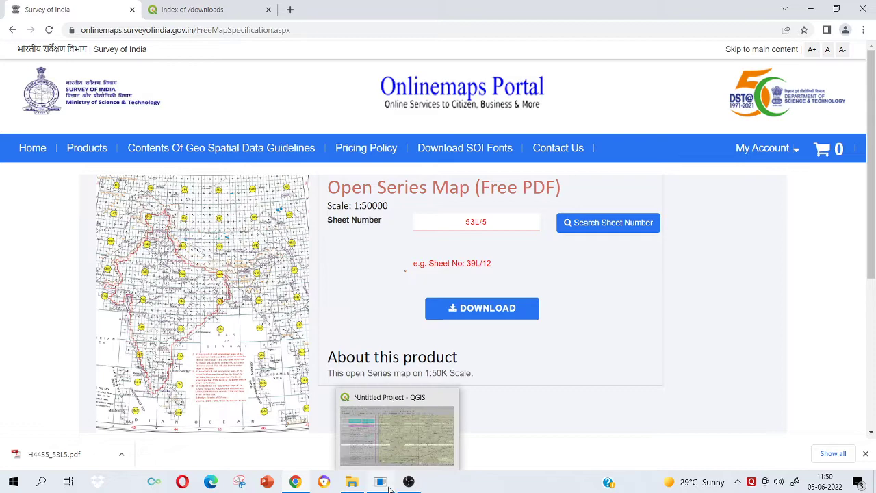
Step: Back in QGIS, expand Desktop > QGIS PRACT > TOPOSHEETS in the Browser panel to list the H44S5_53L5.pdf files
left_click(415, 482)
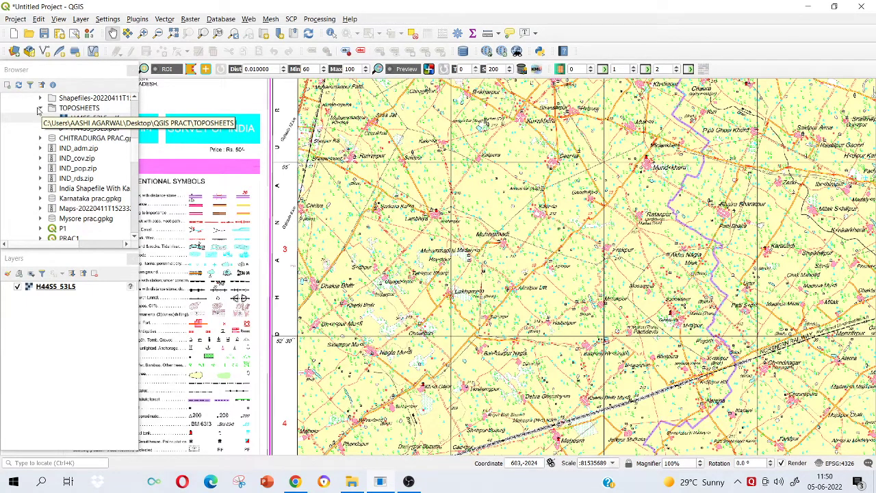
left_click(39, 110)
scroll(39, 113, "up", 2)
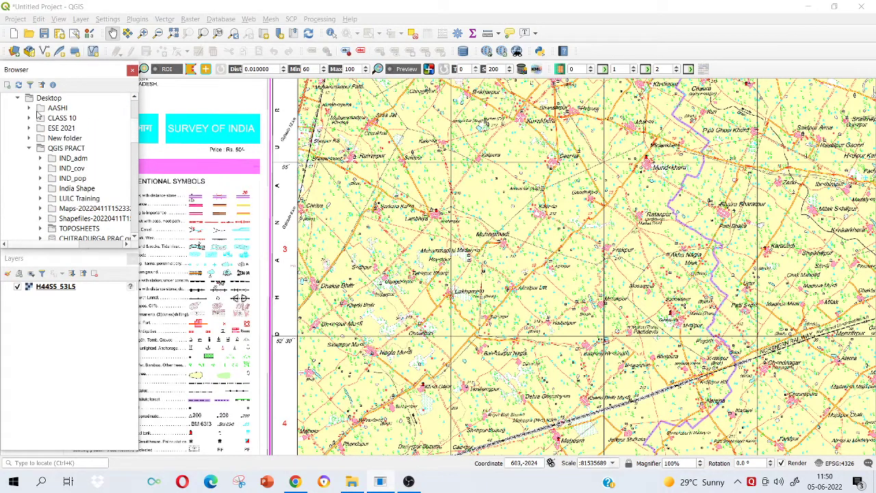
left_click(28, 150)
left_click(19, 98)
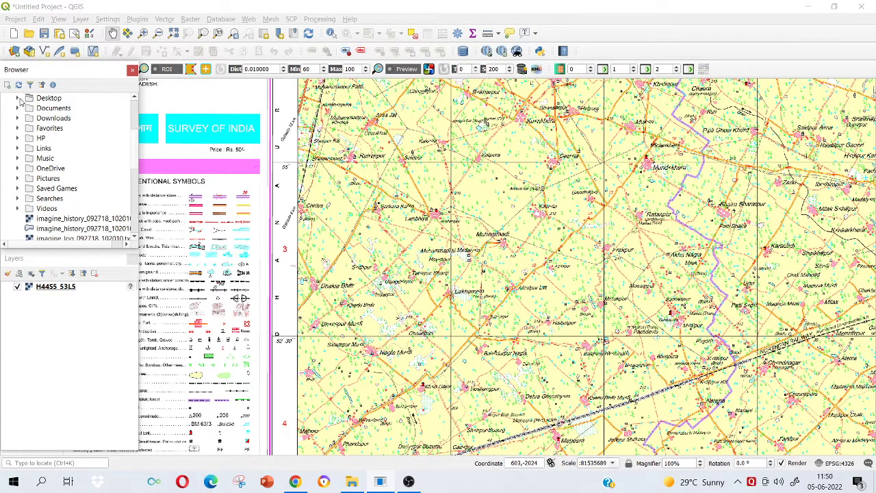
left_click(19, 99)
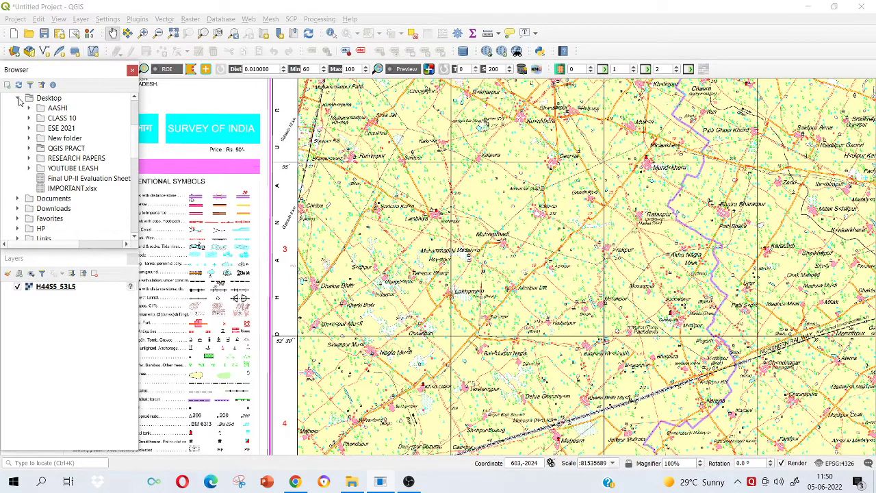
double_click(59, 149)
scroll(61, 167, "down", 2)
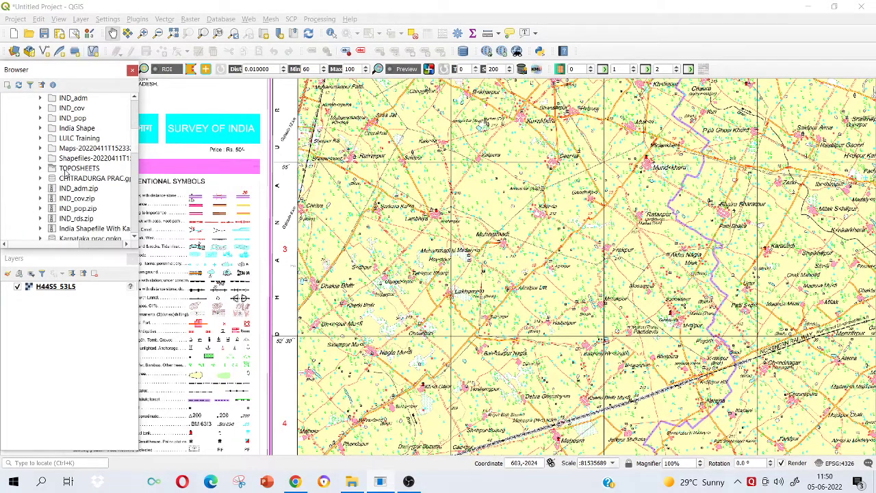
double_click(64, 169)
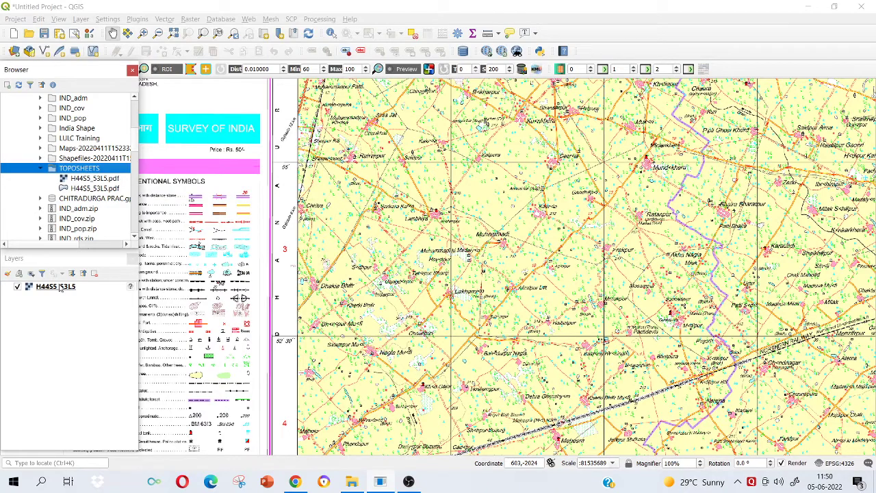
Step: Zoom and pan to the sheet's upper-left part with its sheet index and Dhanaura
scroll(486, 211, "down", 3)
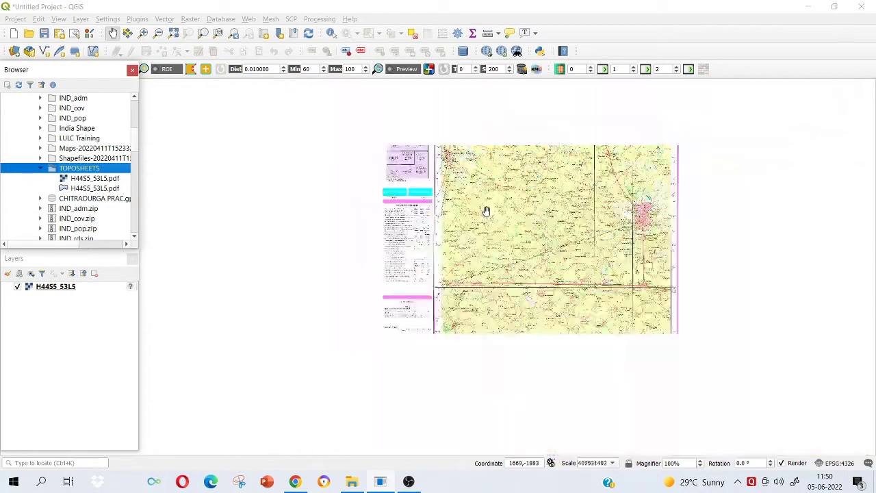
scroll(485, 208, "up", 3)
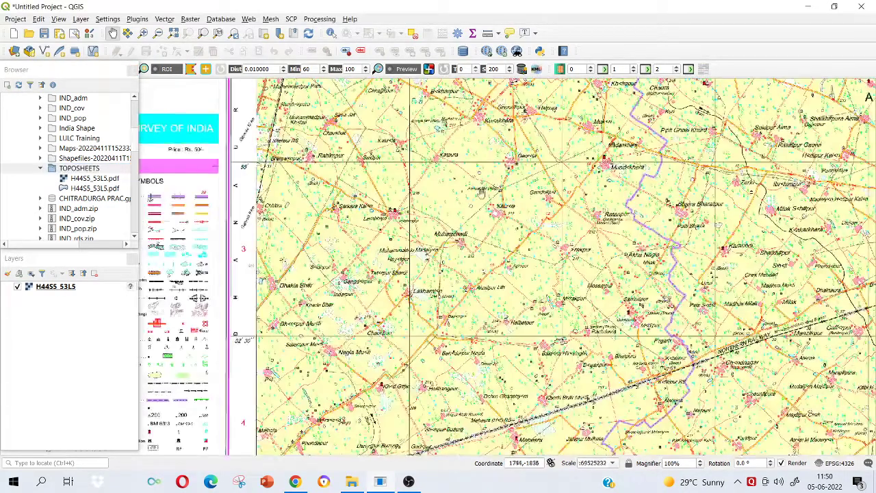
scroll(481, 194, "up", 2)
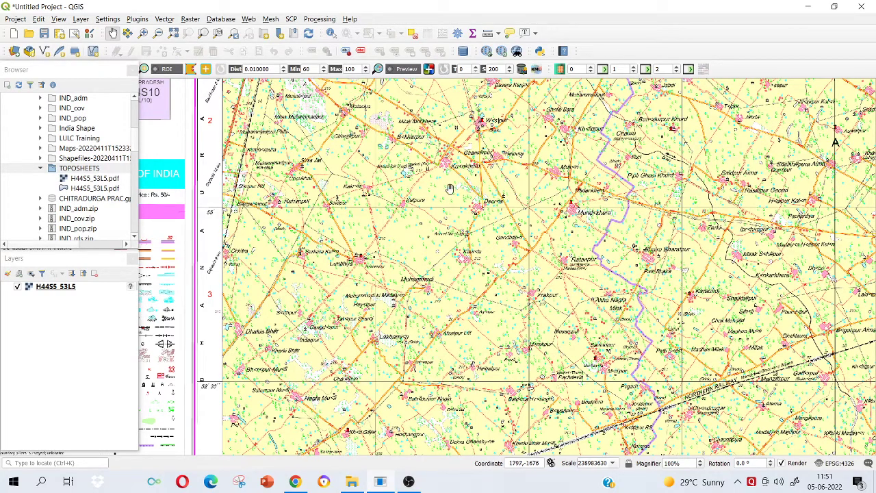
scroll(471, 204, "up", 1)
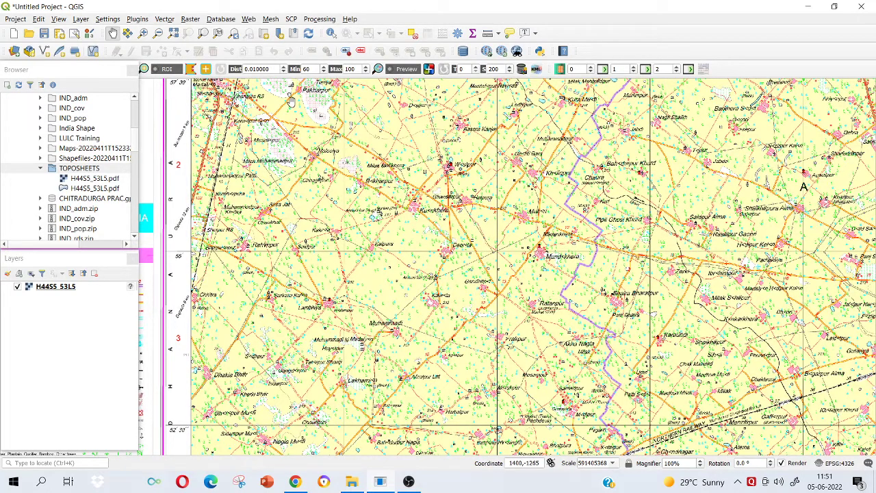
scroll(525, 240, "down", 1)
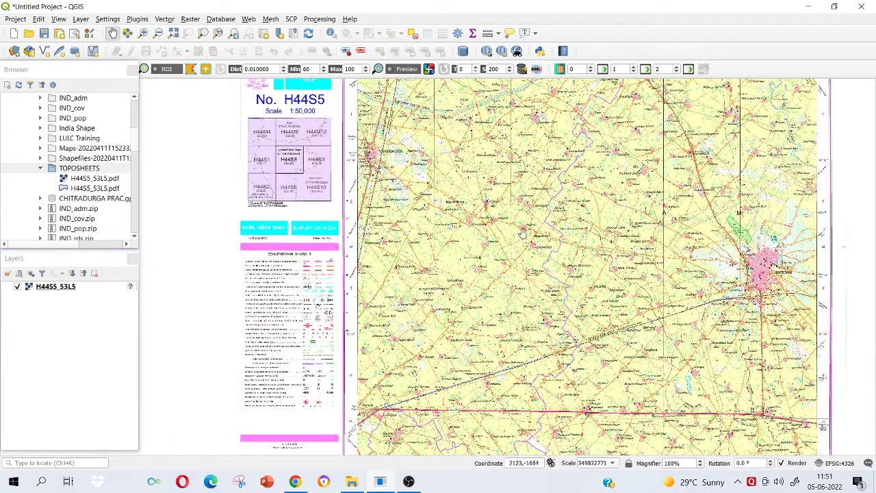
scroll(474, 216, "up", 3)
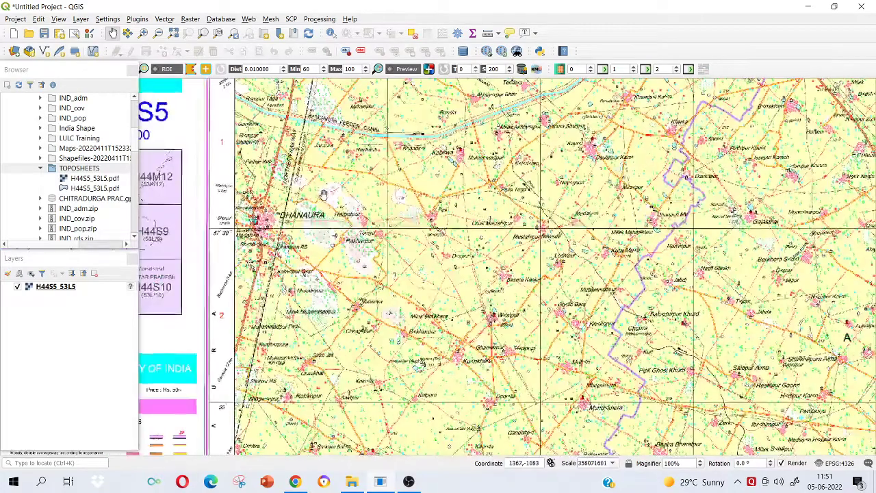
scroll(474, 217, "up", 2)
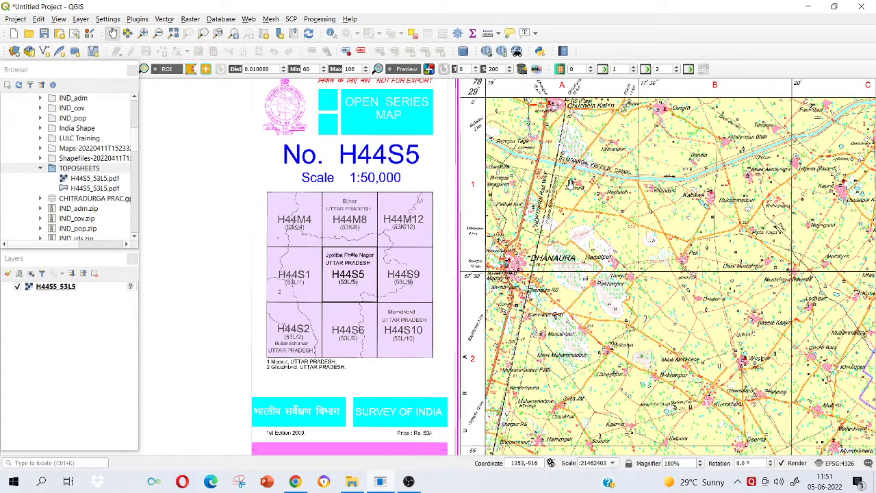
left_click_drag(561, 186, 403, 170)
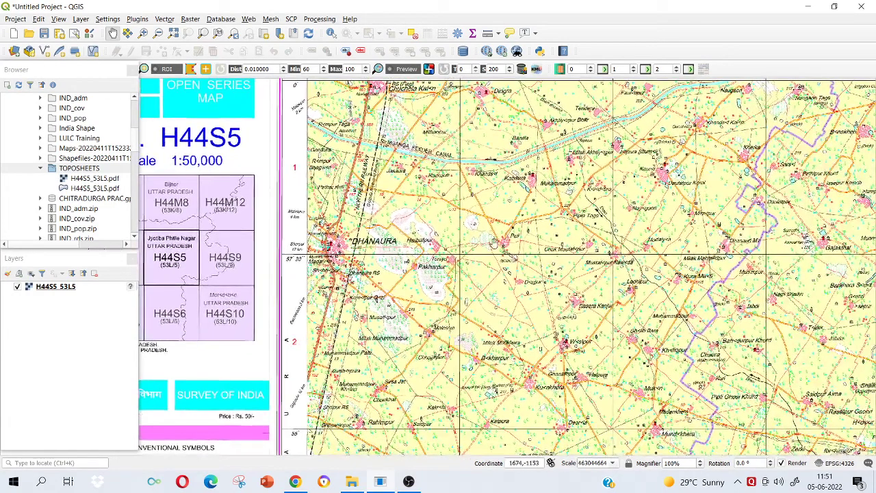
scroll(470, 223, "up", 2)
scroll(470, 223, "up", 2)
scroll(431, 210, "up", 2)
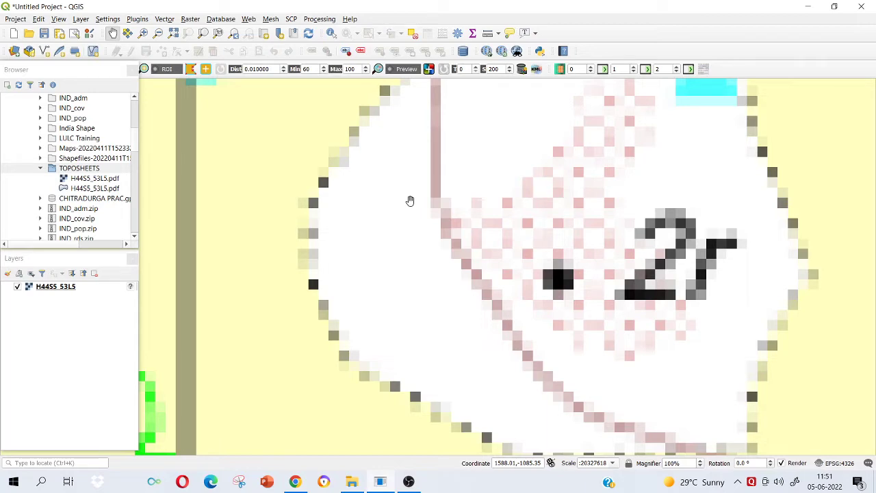
scroll(413, 195, "down", 1)
scroll(458, 171, "down", 1)
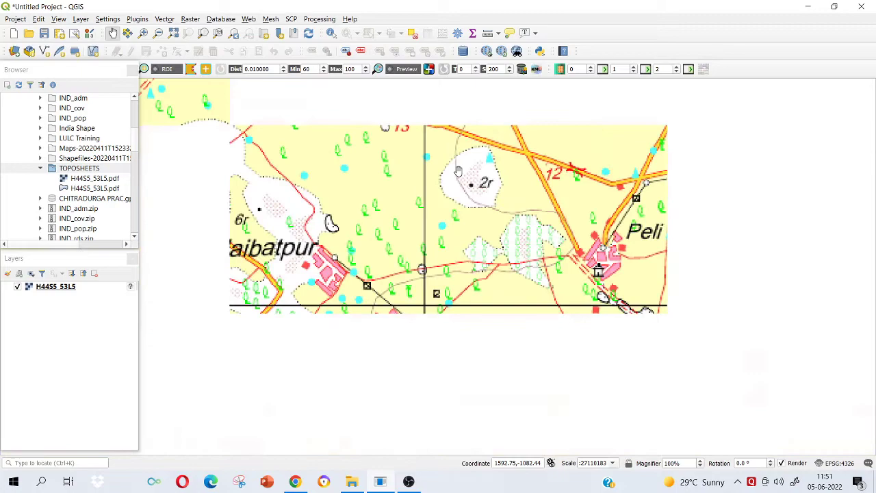
scroll(458, 171, "up", 10)
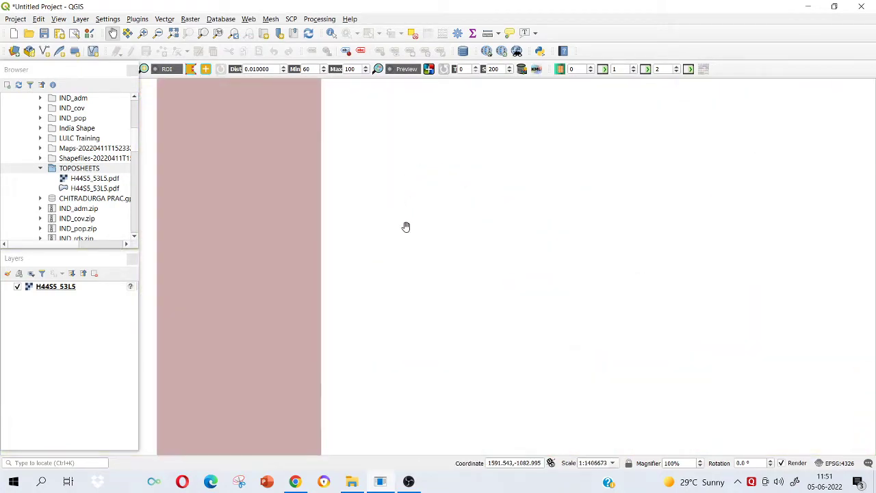
scroll(385, 264, "down", 2)
scroll(377, 283, "up", 4)
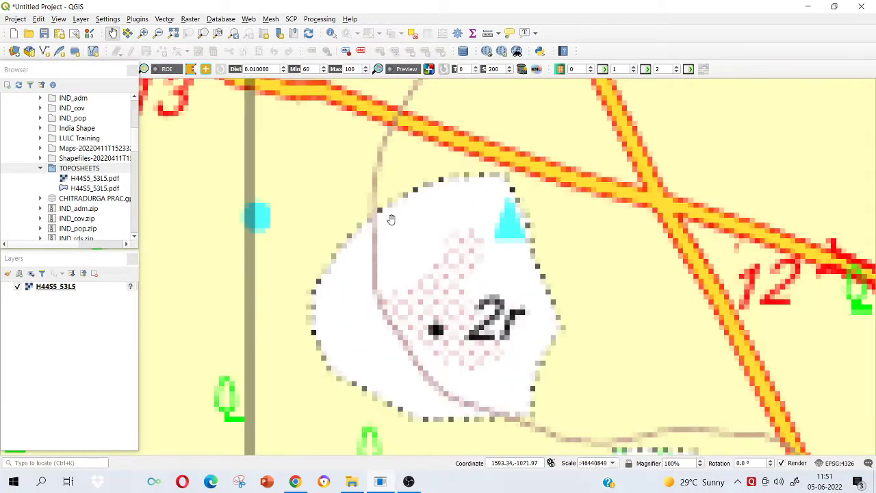
scroll(390, 219, "down", 5)
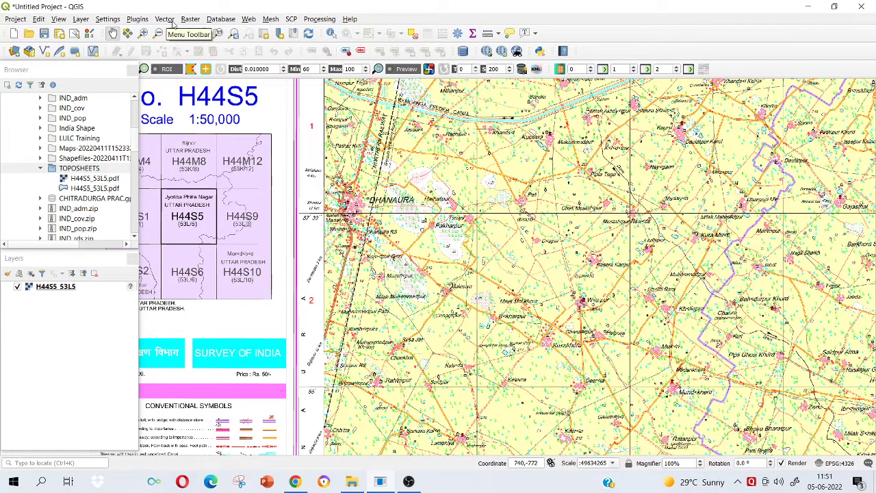
Step: Pan and zoom across the toposheet around Ratanpur and Amroha
left_click_drag(433, 254, 351, 254)
scroll(346, 291, "down", 3)
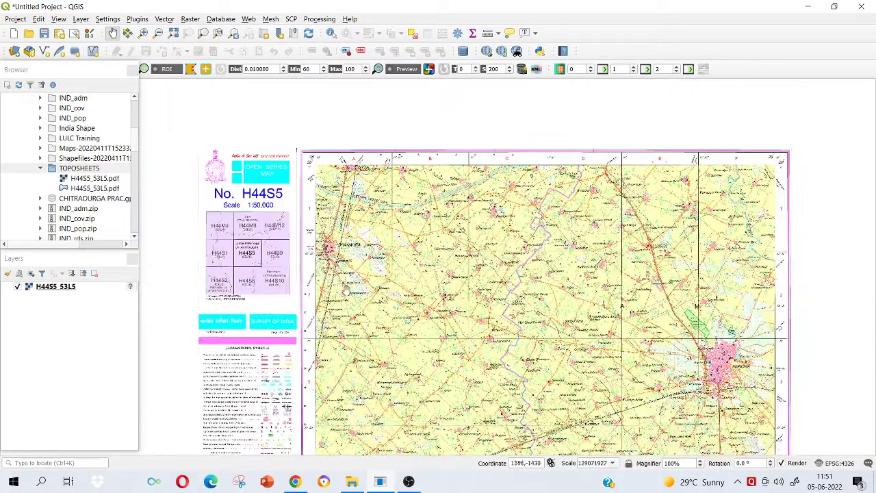
scroll(397, 327, "up", 3)
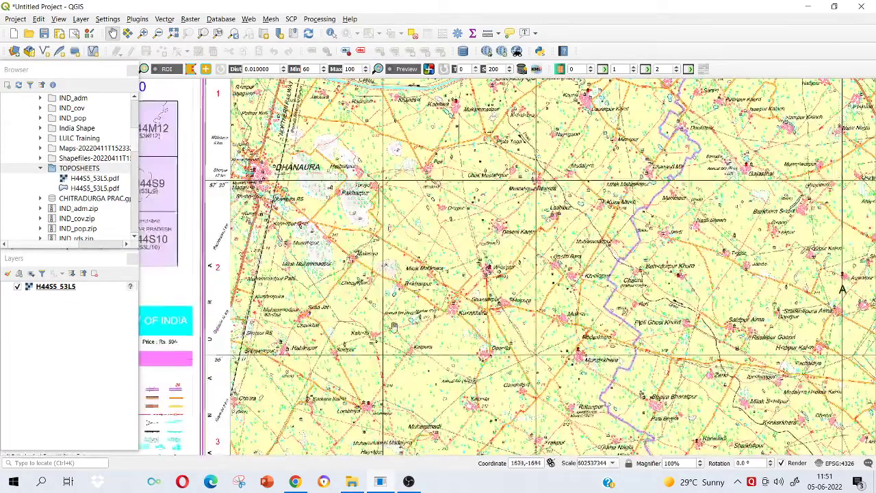
left_click_drag(394, 326, 394, 179)
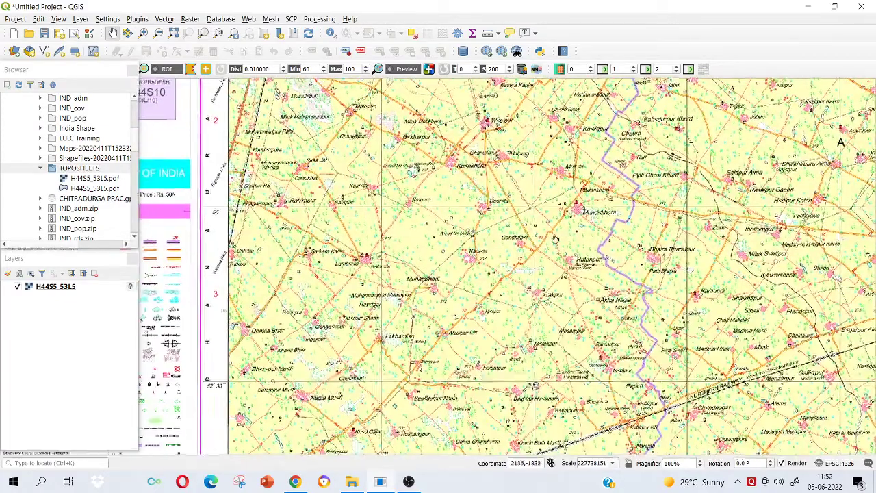
scroll(555, 239, "up", 2)
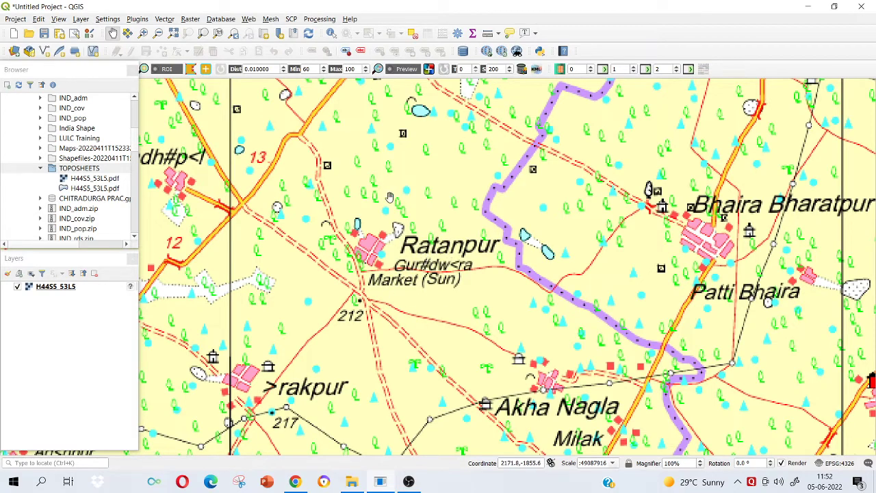
scroll(414, 243, "down", 4)
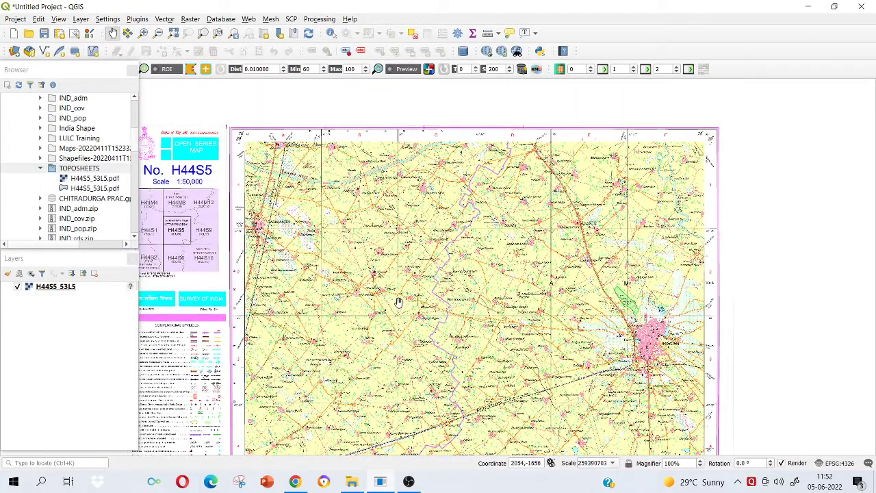
scroll(687, 339, "up", 4)
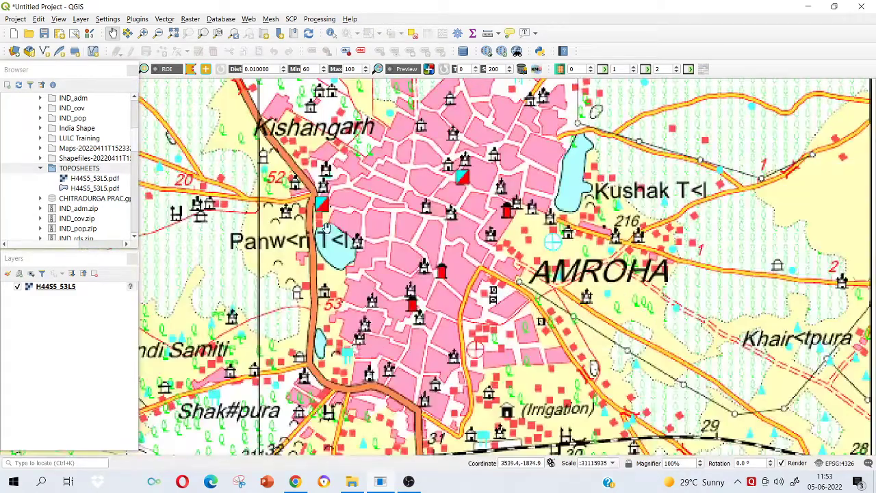
Step: Zoom out and pan to the sheet's top-left corner with its graticule and coordinate labels
left_click_drag(521, 272, 625, 338)
scroll(625, 339, "down", 3)
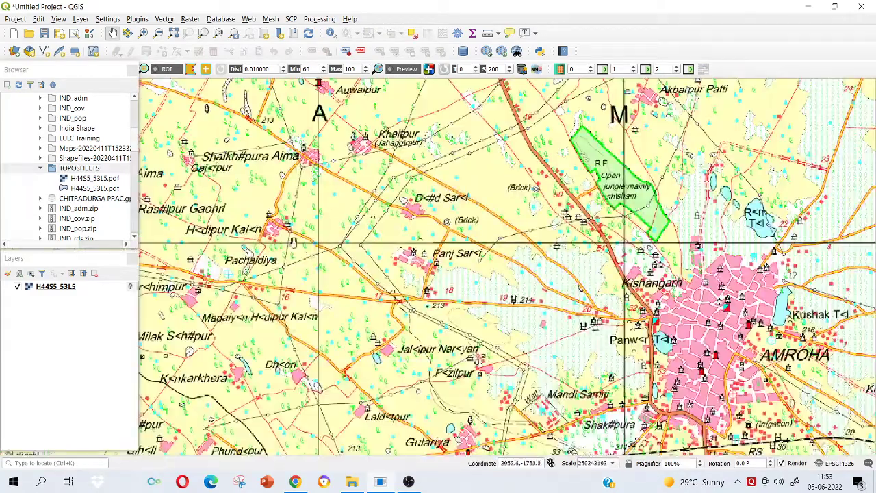
scroll(625, 339, "down", 1)
scroll(265, 188, "down", 1)
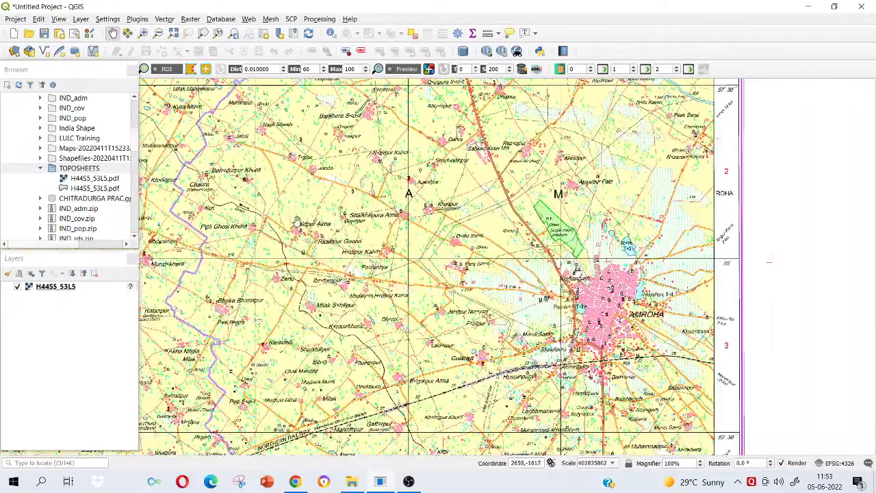
left_click_drag(265, 188, 491, 284)
left_click_drag(261, 160, 445, 277)
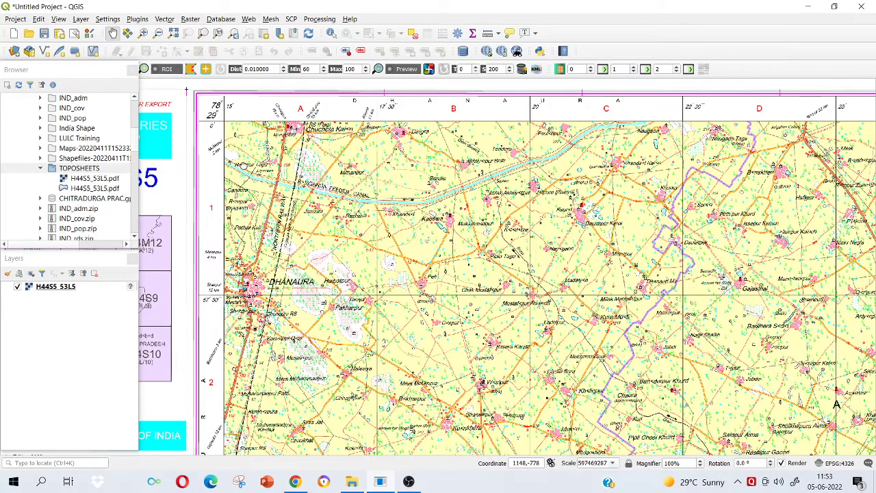
left_click_drag(244, 165, 287, 142)
left_click_drag(366, 220, 458, 243)
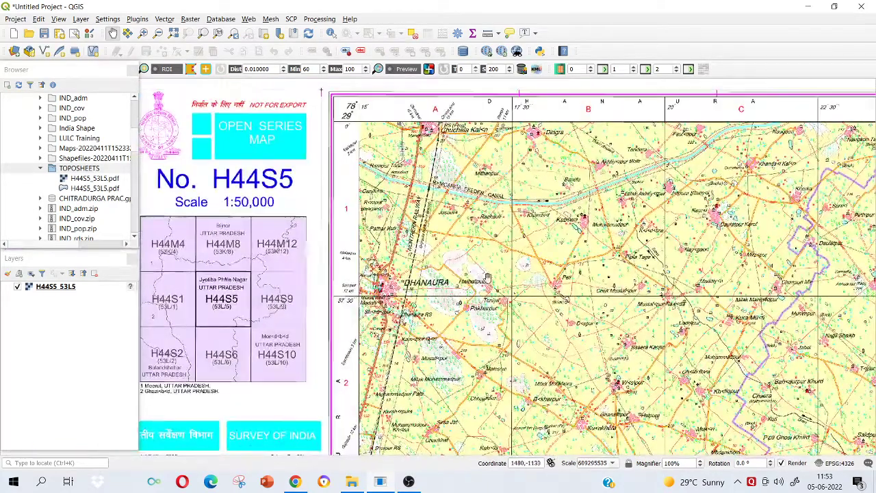
scroll(612, 243, "up", 4)
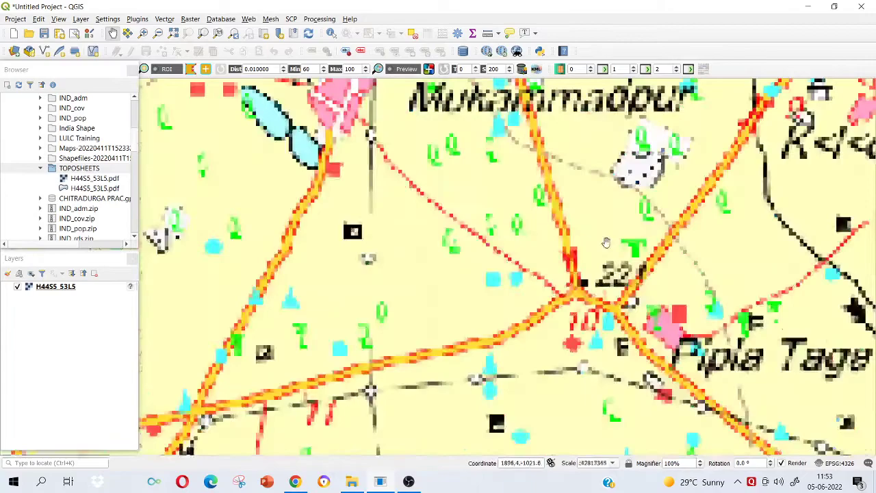
scroll(654, 230, "down", 3)
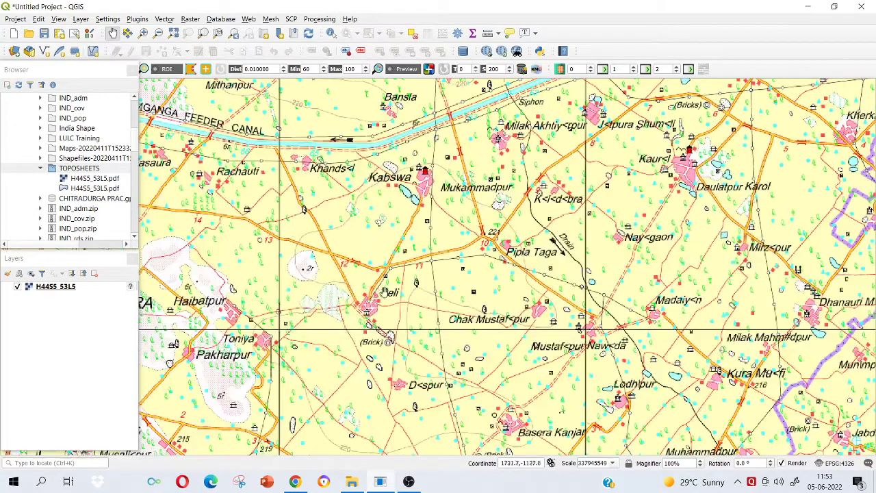
left_click_drag(427, 212, 619, 224)
left_click_drag(297, 216, 551, 224)
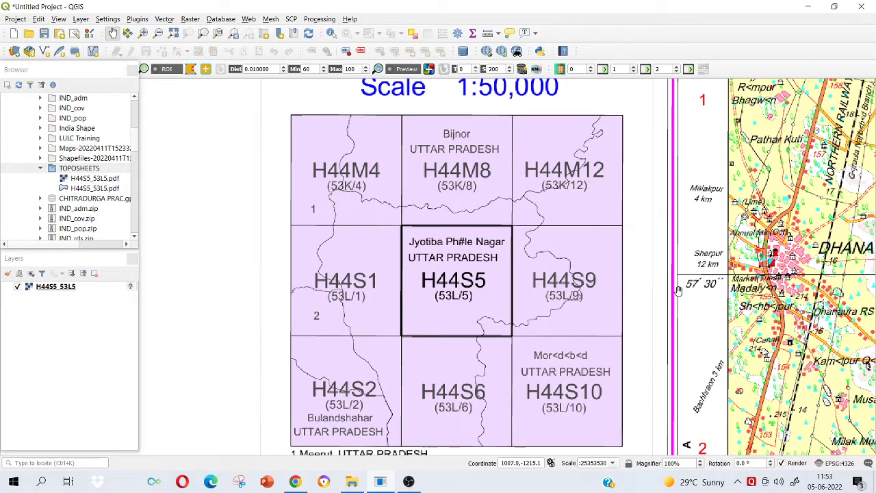
left_click_drag(677, 291, 431, 160)
scroll(497, 262, "up", 2)
scroll(422, 283, "up", 1)
left_click_drag(444, 278, 455, 171)
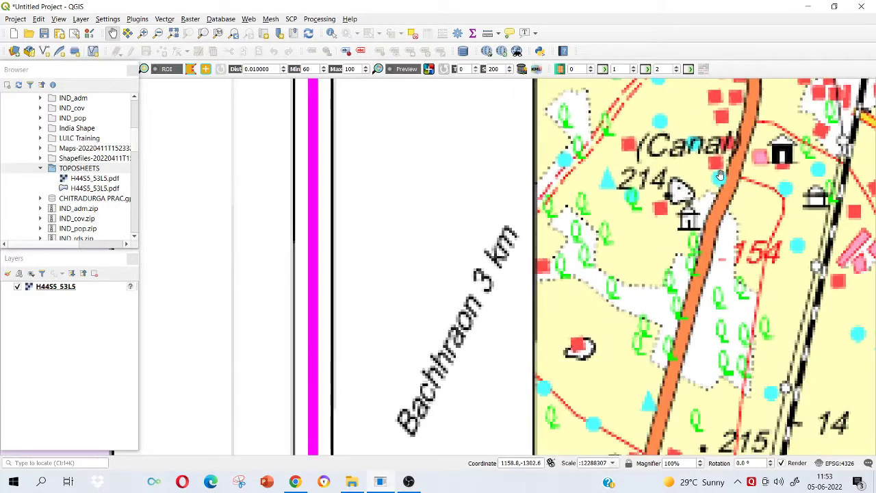
scroll(718, 174, "up", 1)
scroll(712, 172, "down", 1)
scroll(506, 294, "down", 1)
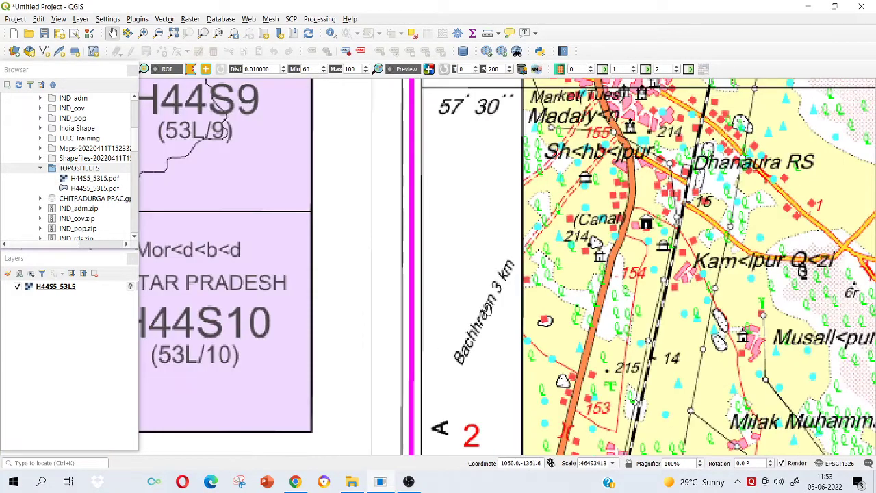
left_click_drag(487, 308, 529, 261)
left_click_drag(276, 266, 423, 251)
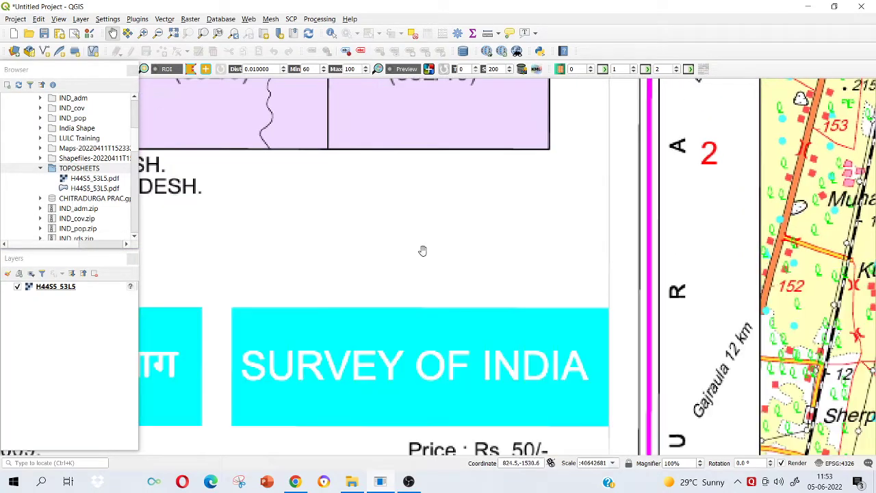
scroll(423, 251, "down", 2)
left_click_drag(404, 383, 408, 285)
scroll(409, 285, "up", 2)
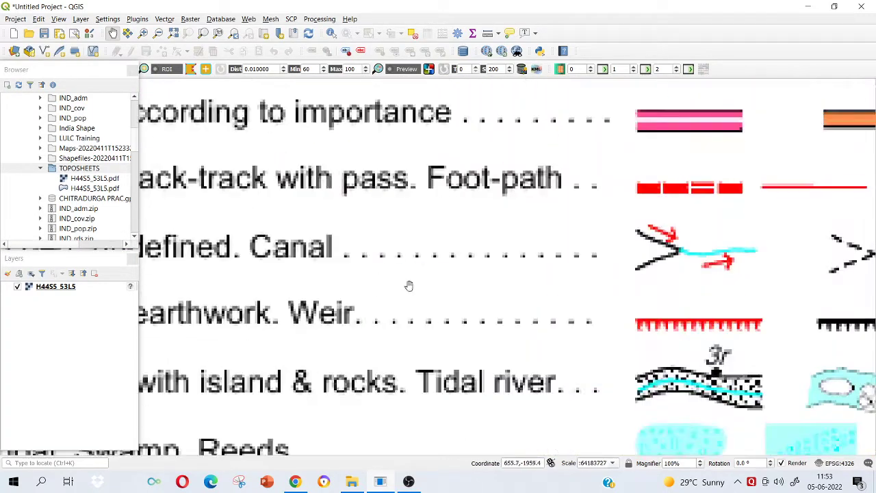
scroll(441, 279, "down", 1)
scroll(331, 264, "down", 1)
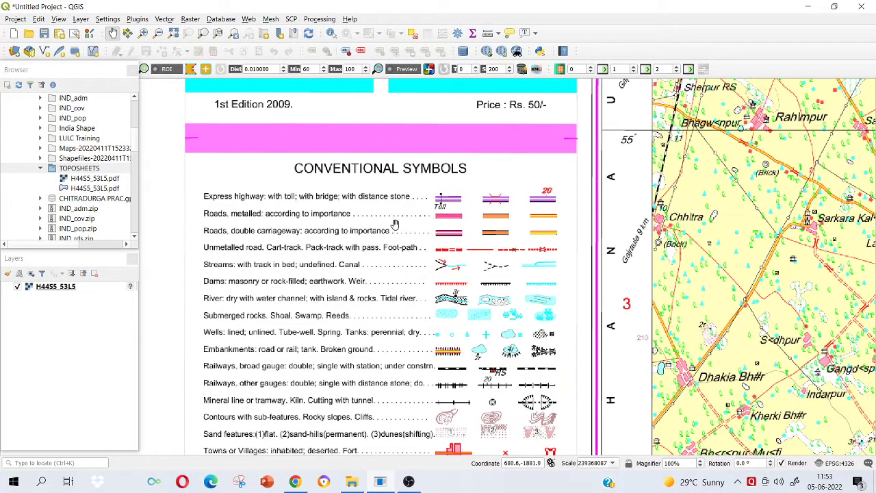
left_click_drag(418, 415, 420, 294)
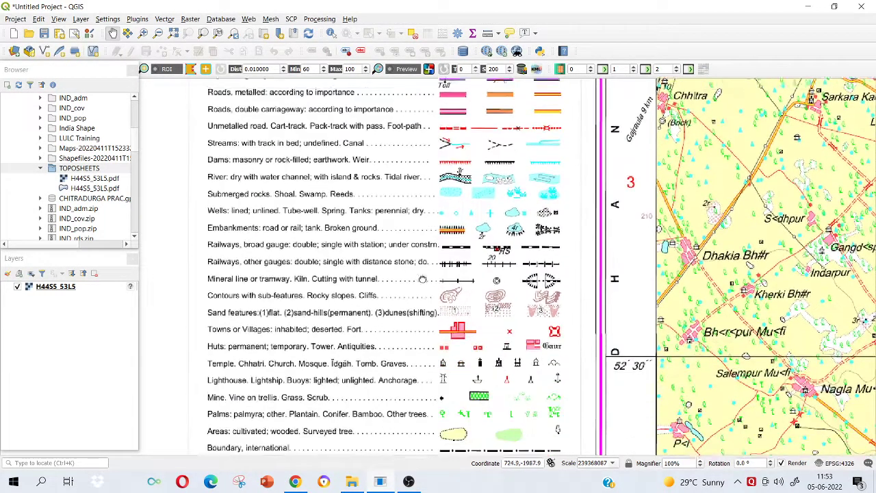
left_click_drag(479, 383, 480, 372)
left_click_drag(523, 416, 531, 314)
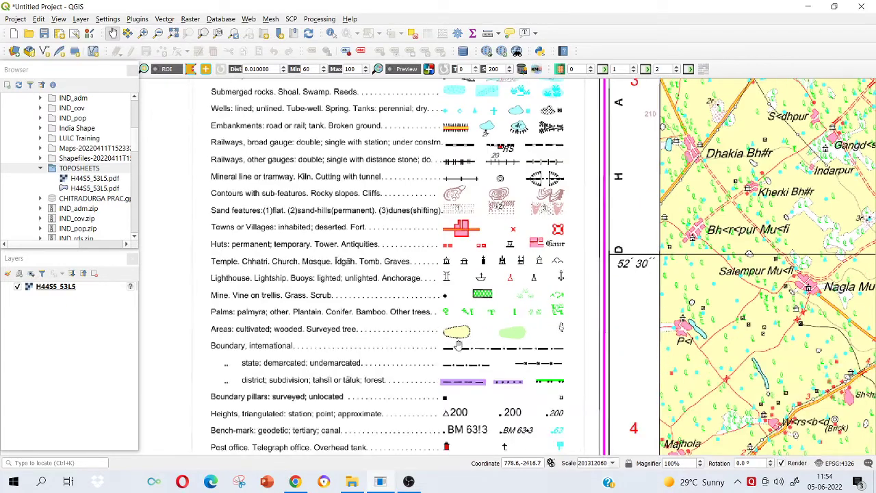
left_click_drag(428, 382, 452, 274)
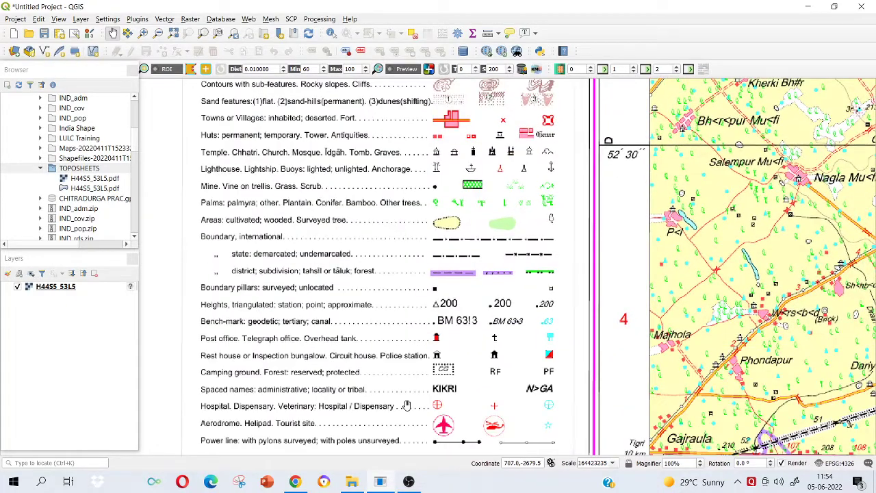
left_click_drag(407, 406, 404, 324)
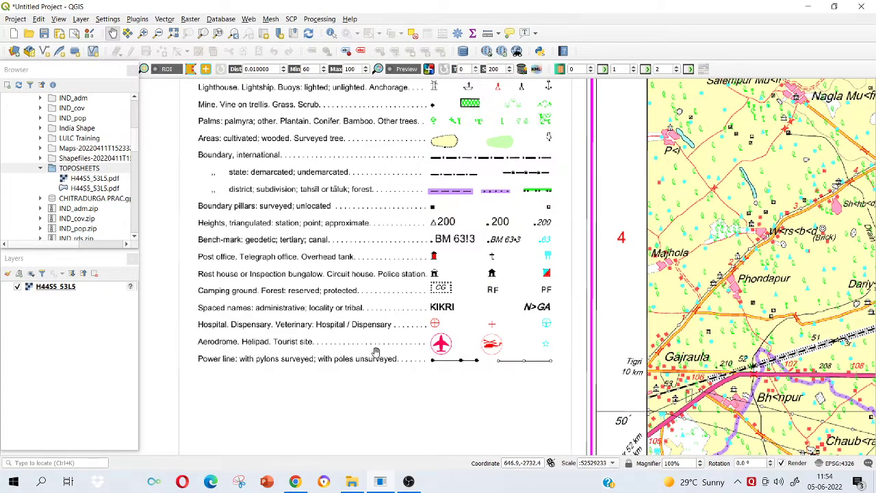
scroll(720, 306, "up", 1)
left_click_drag(721, 305, 246, 286)
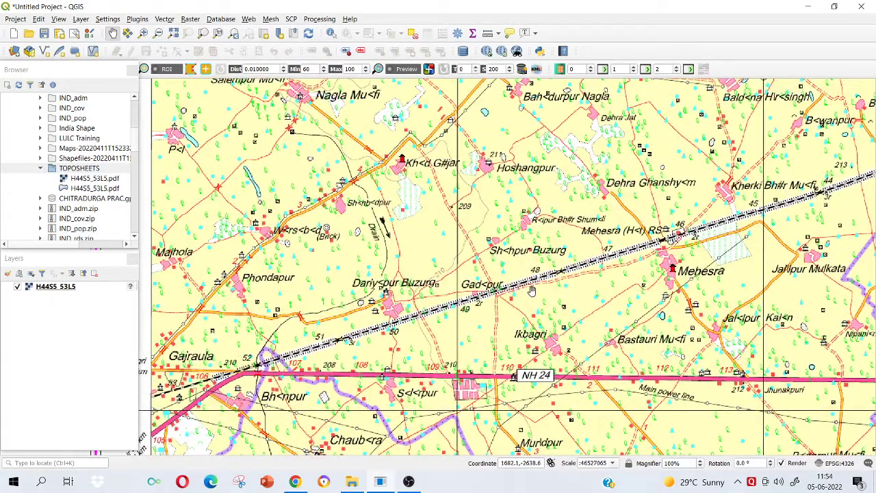
left_click_drag(198, 195, 201, 315)
scroll(301, 274, "down", 2)
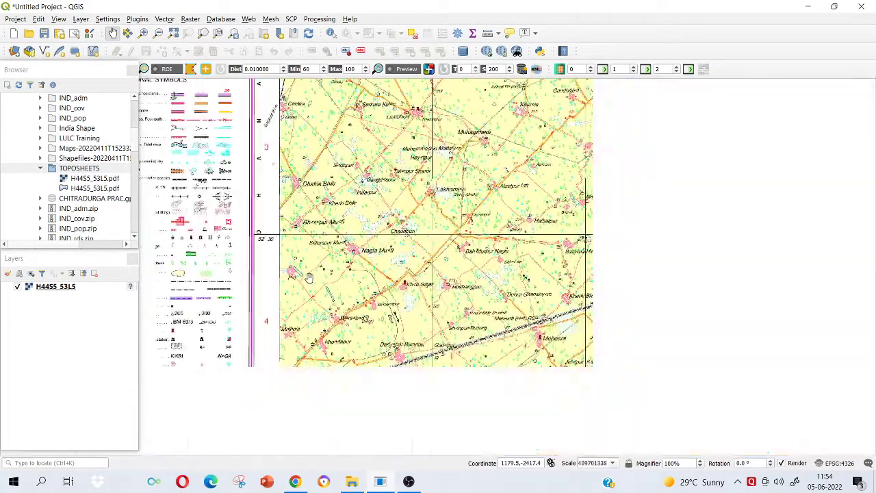
scroll(304, 150, "down", 2)
scroll(305, 130, "up", 1)
left_click_drag(304, 130, 305, 287)
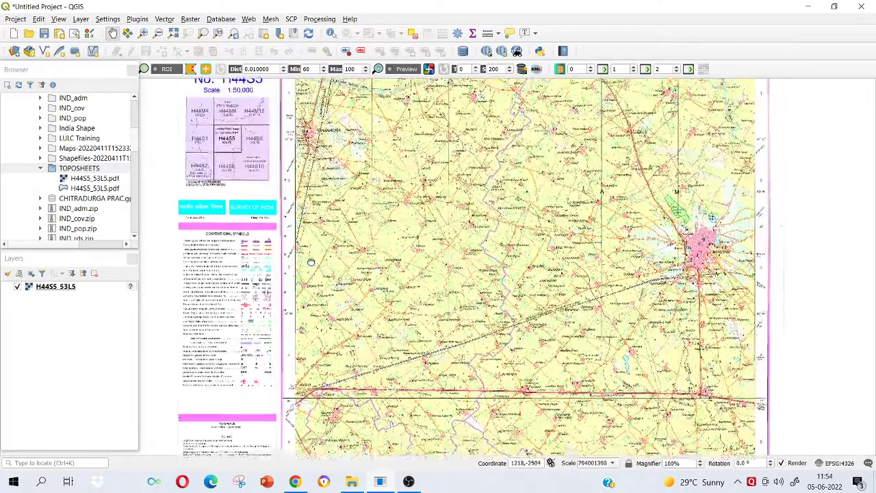
scroll(305, 288, "down", 1)
left_click_drag(296, 148, 295, 252)
scroll(318, 149, "up", 3)
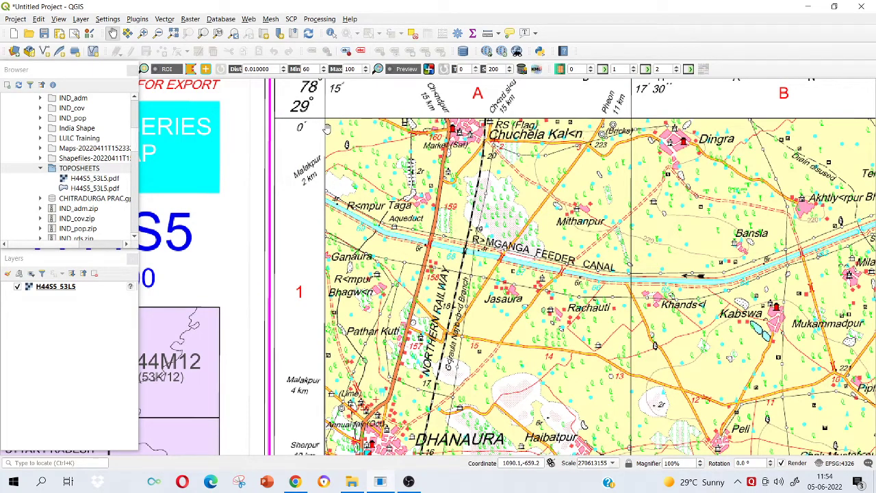
scroll(321, 167, "up", 3)
scroll(347, 167, "up", 1)
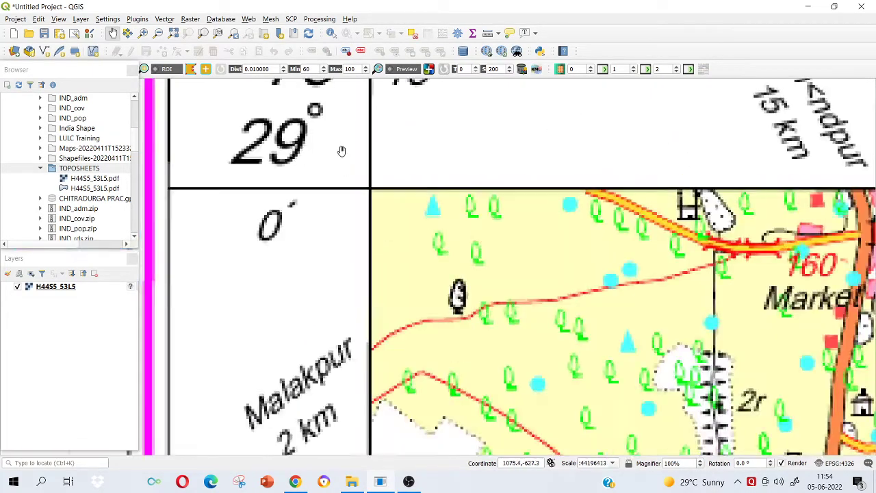
scroll(342, 154, "down", 5)
scroll(345, 164, "down", 2)
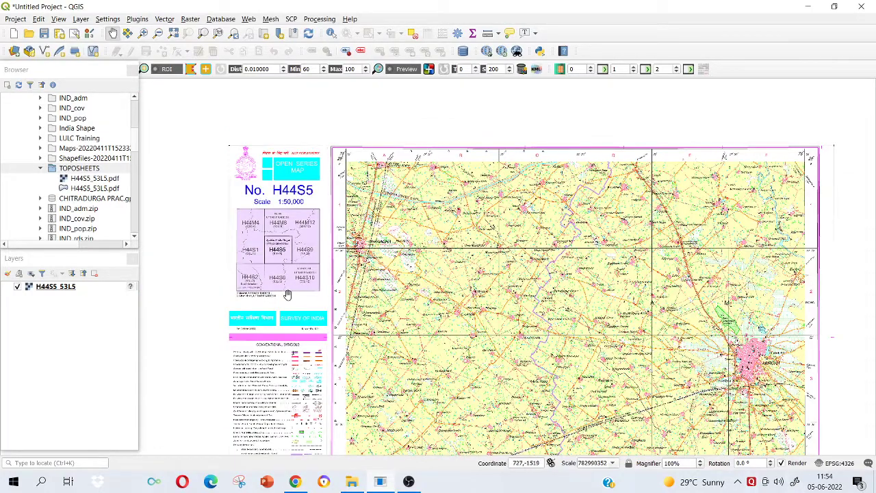
scroll(345, 182, "up", 5)
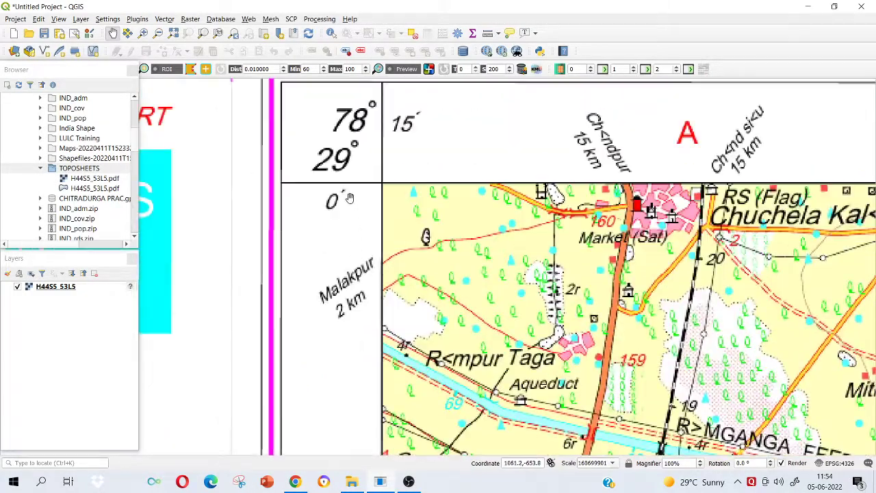
scroll(373, 220, "up", 1)
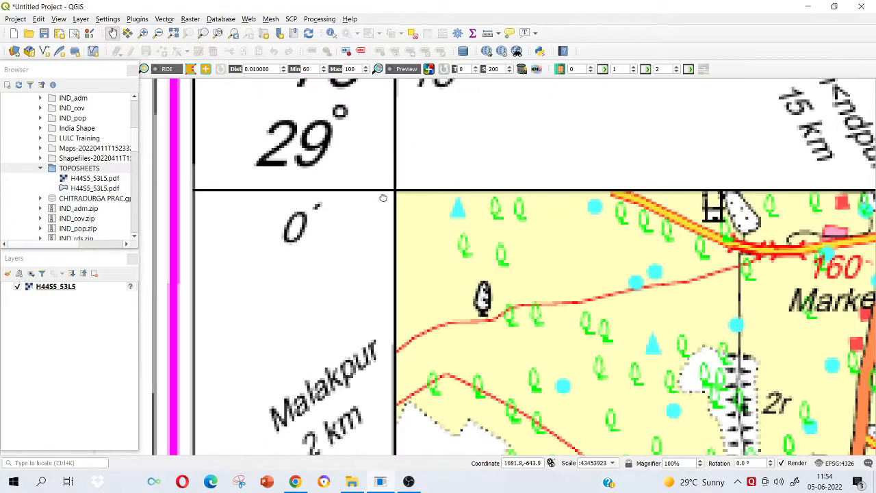
left_click_drag(383, 198, 387, 240)
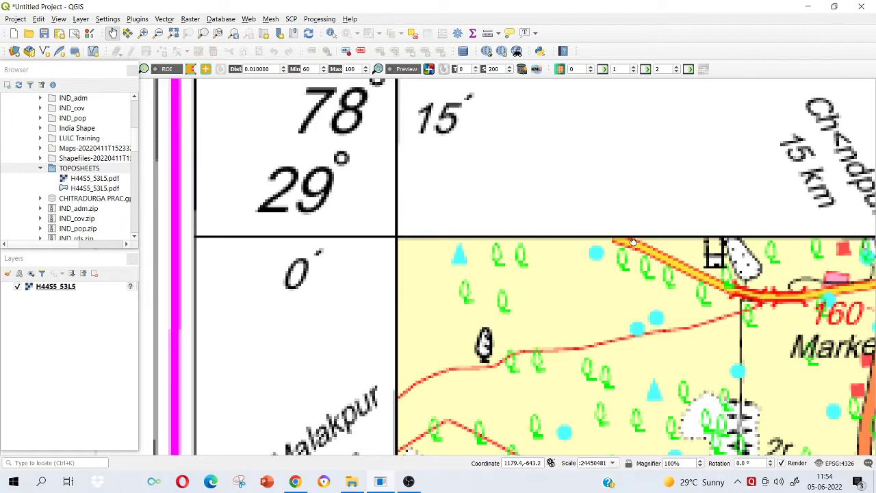
left_click_drag(633, 243, 261, 183)
scroll(577, 250, "down", 2)
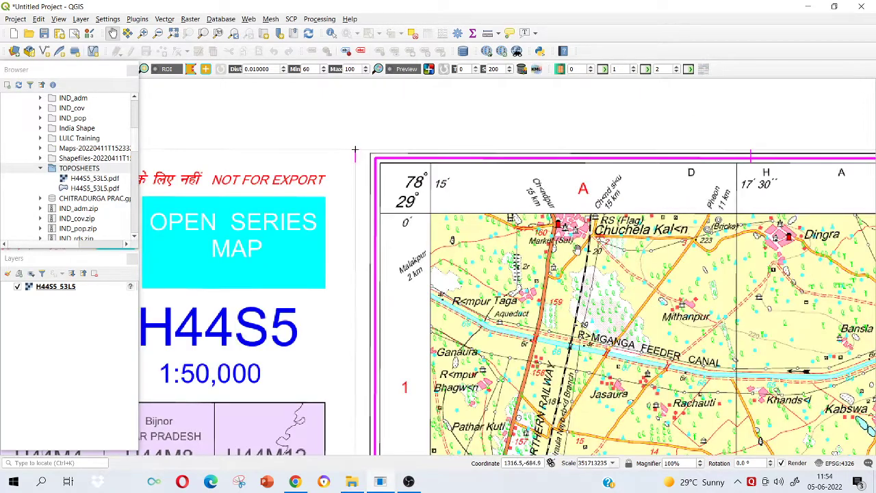
scroll(577, 249, "down", 1)
left_click_drag(763, 336, 524, 137)
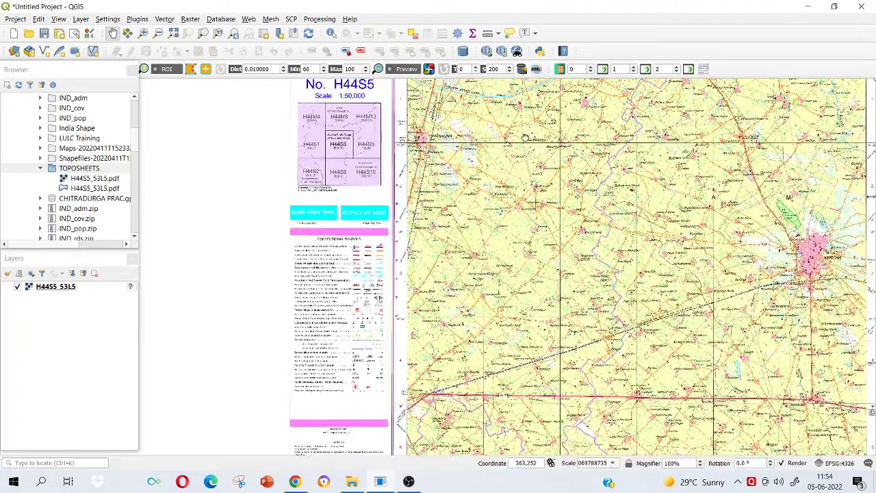
scroll(551, 226, "down", 3)
scroll(543, 228, "up", 1)
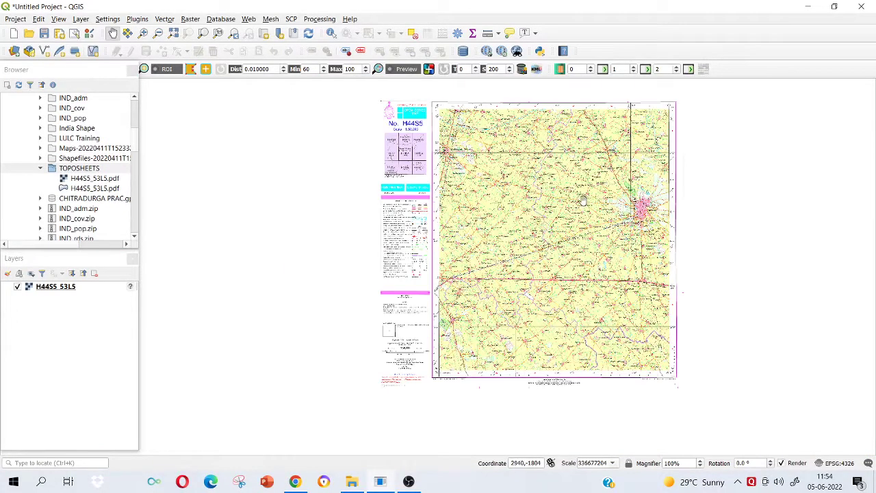
scroll(583, 199, "up", 1)
left_click_drag(551, 218, 507, 233)
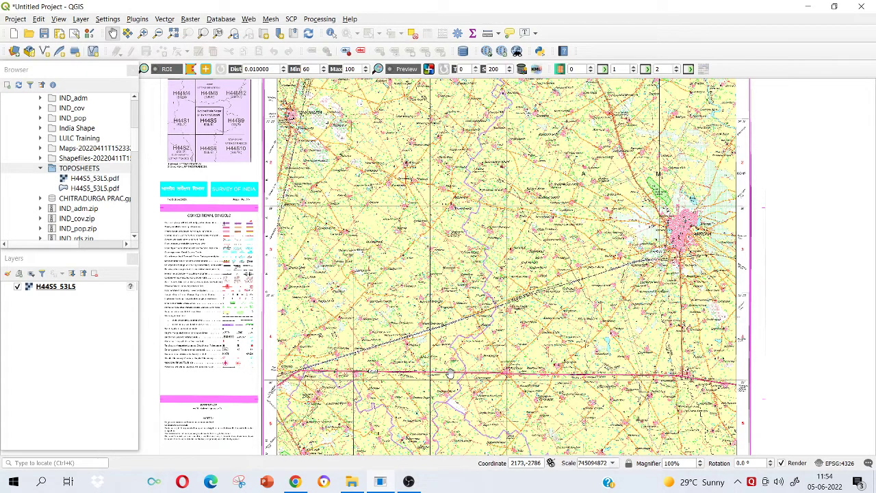
mouse_move(415, 486)
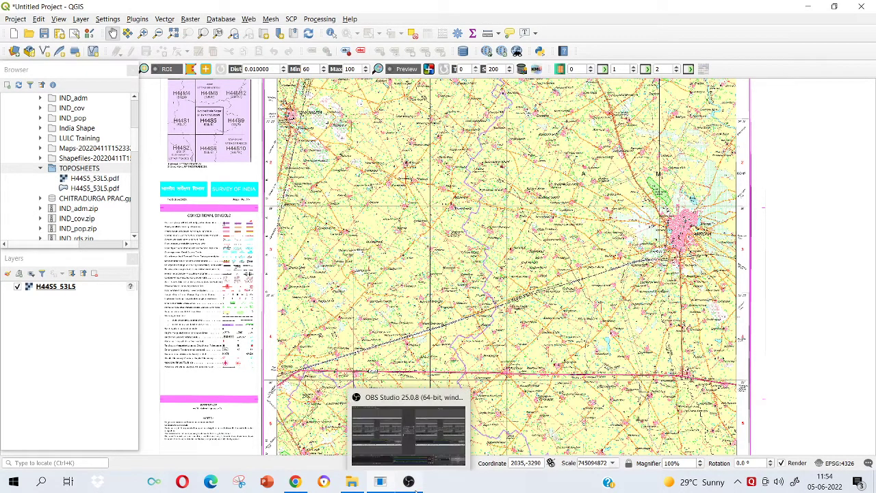
scroll(464, 263, "down", 1)
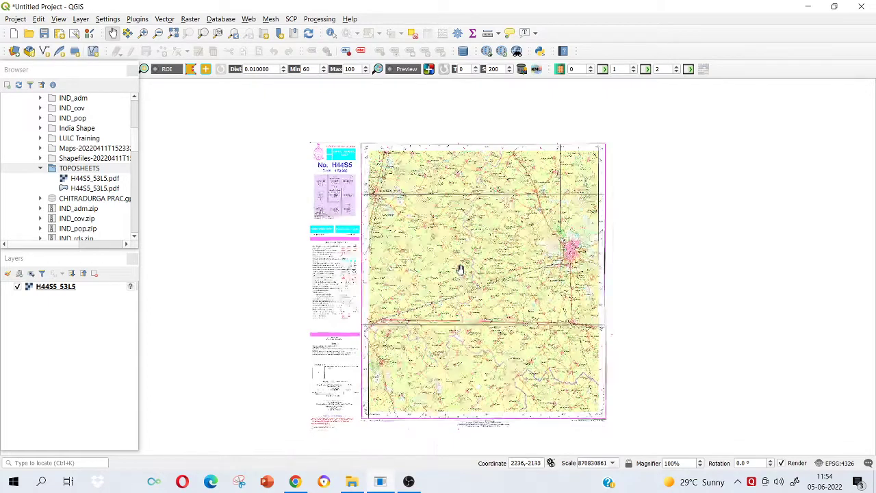